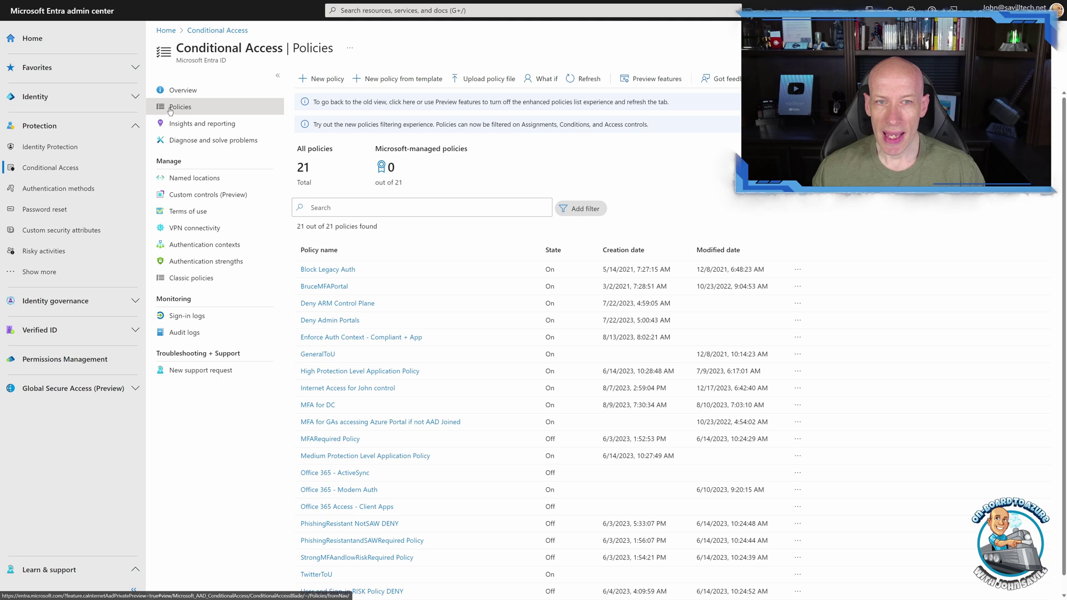
# - Search the policy list for 'MFA', then clear the search so all 21 policies show
pyautogui.click(347, 207)
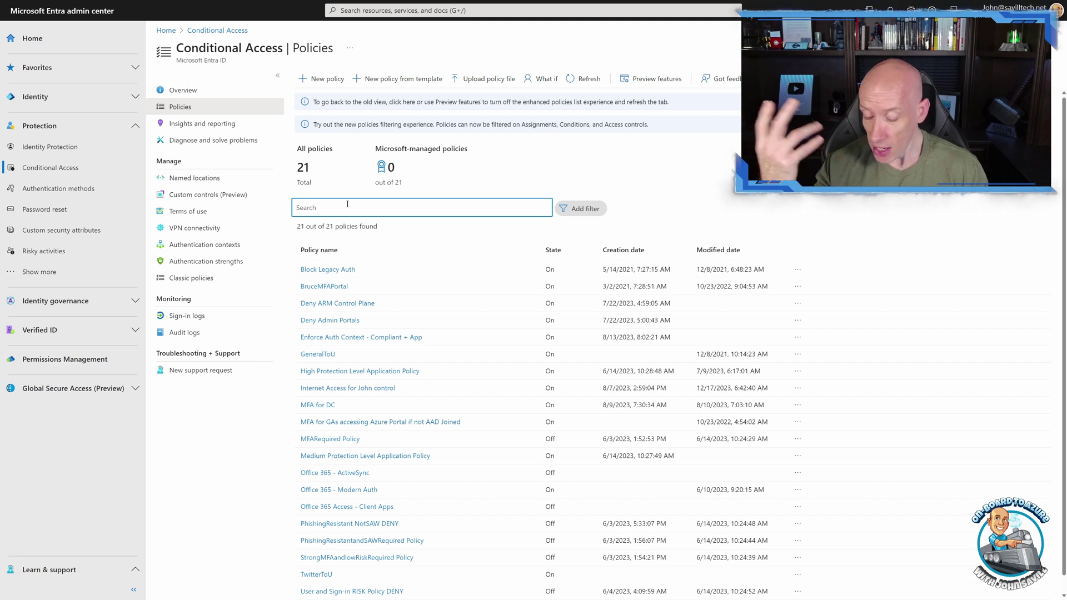
pyautogui.write('MFA')
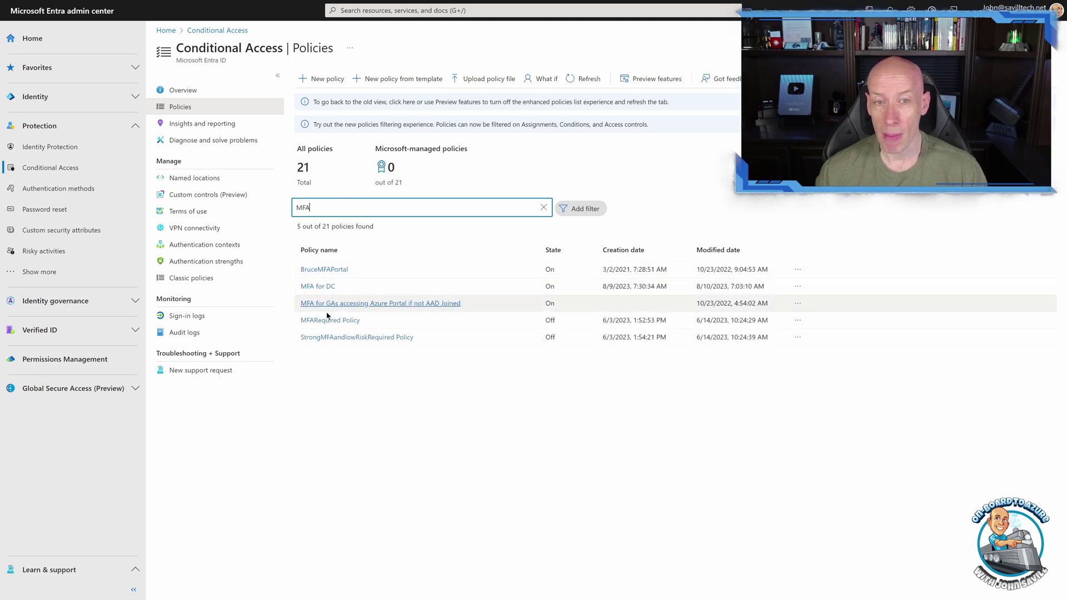
pyautogui.press('BackSpace')
pyautogui.press('BackSpace')
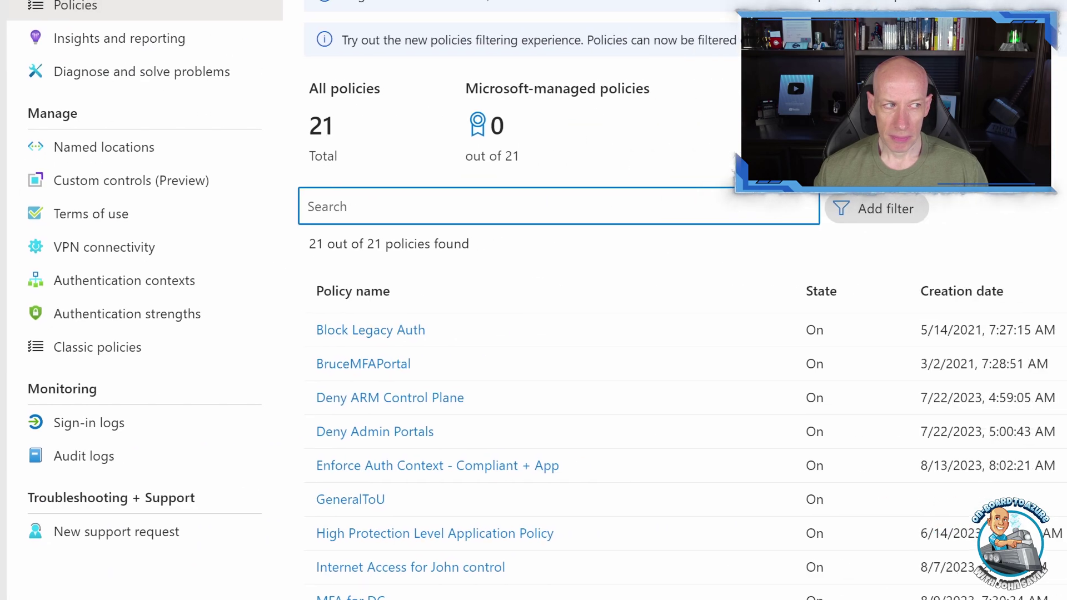
pyautogui.moveTo(637, 178); pyautogui.dragTo(779, 237)
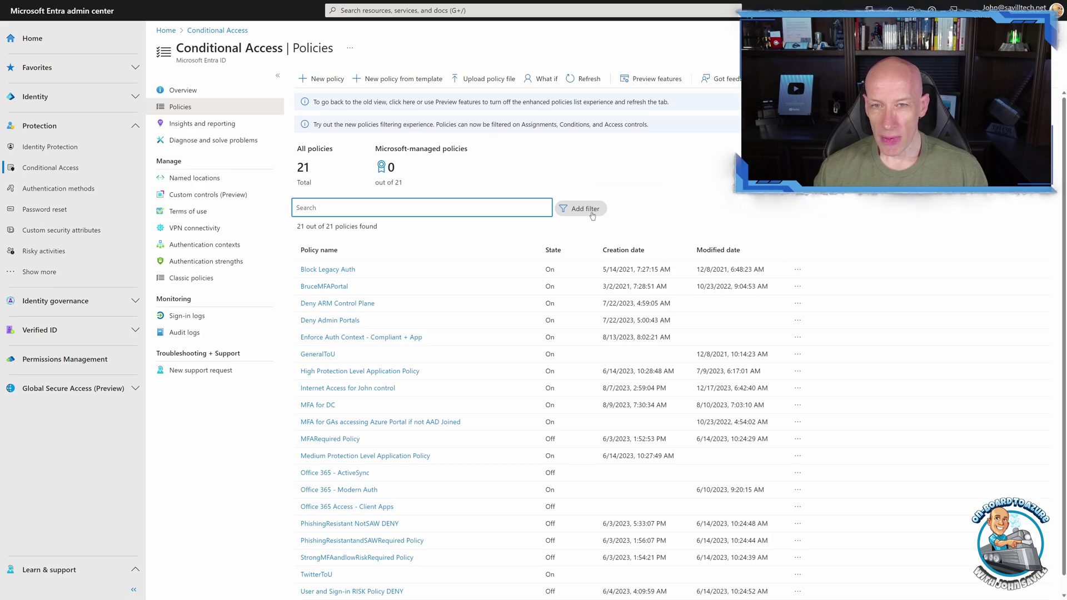
# - Start a new policy filter, review the Actor values, then switch it to Targets and check its values
pyautogui.click(592, 213)
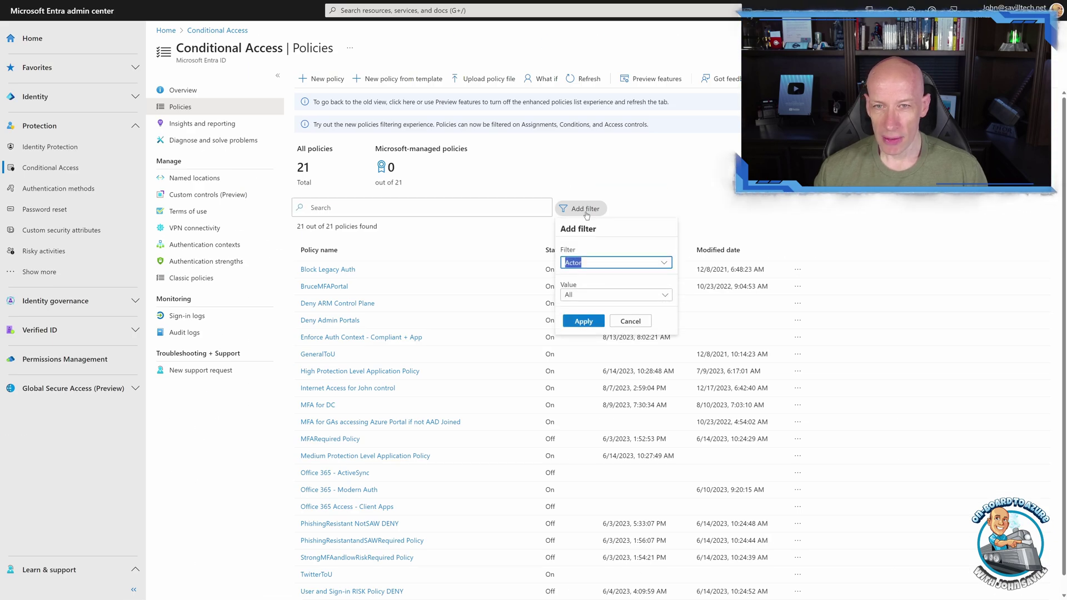
pyautogui.click(664, 264)
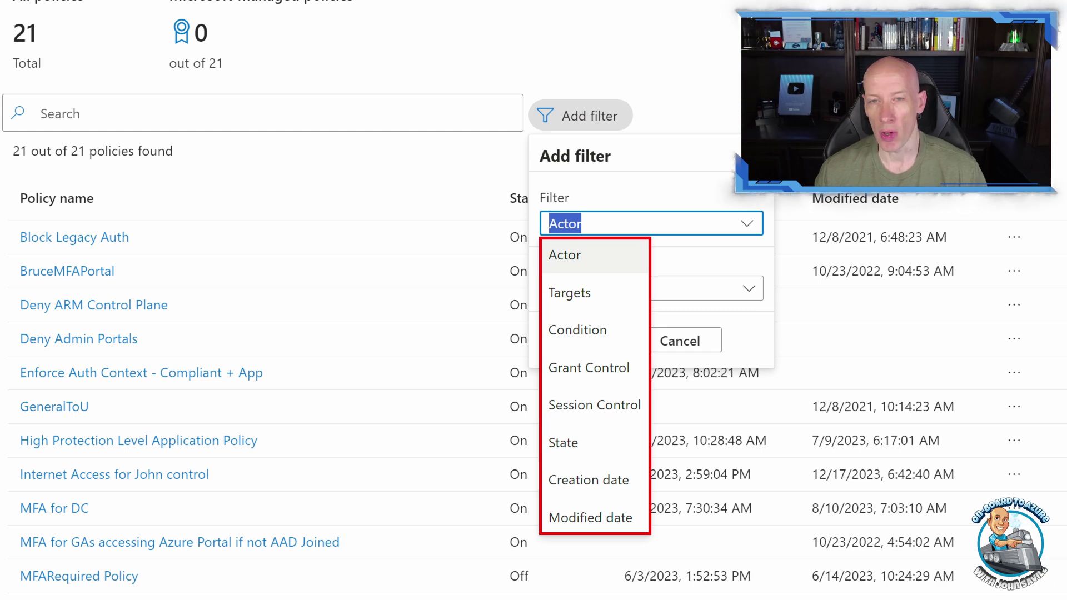
pyautogui.click(647, 251)
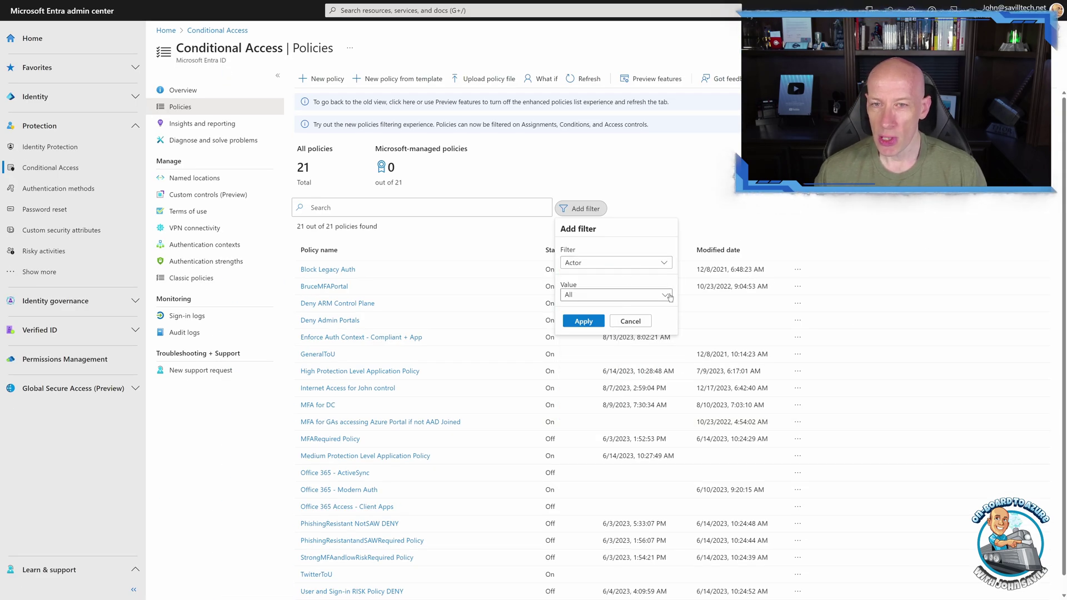
pyautogui.click(666, 295)
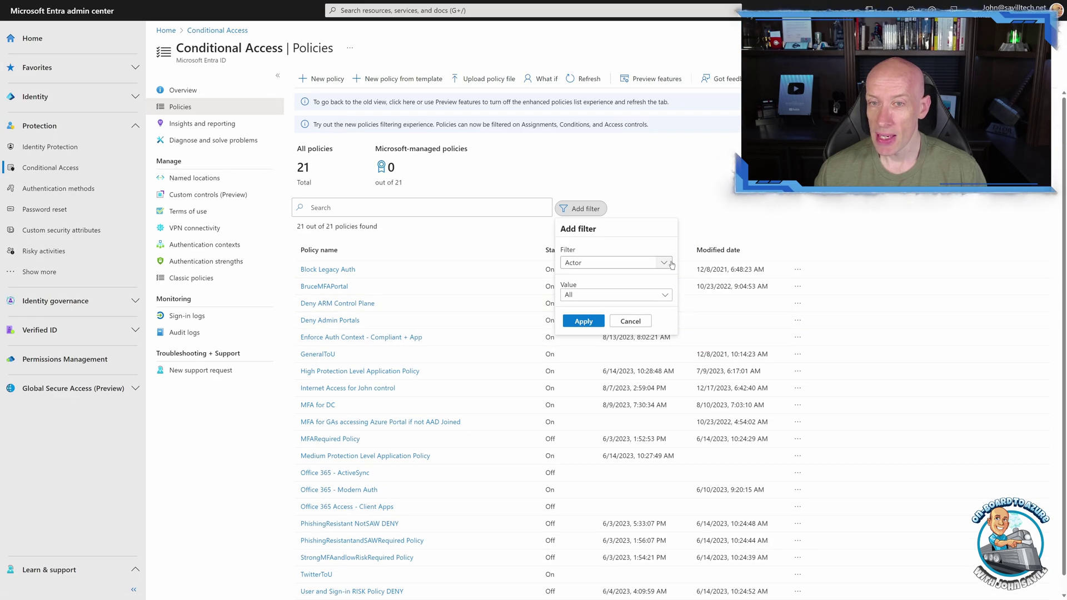
pyautogui.click(600, 262)
pyautogui.click(588, 297)
pyautogui.click(588, 297)
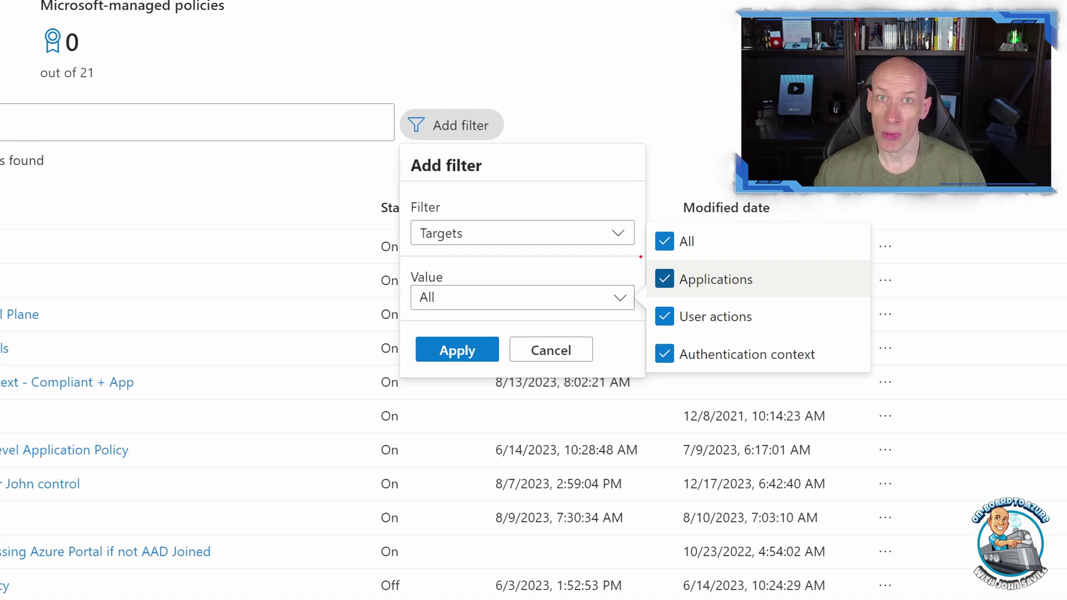
pyautogui.click(491, 233)
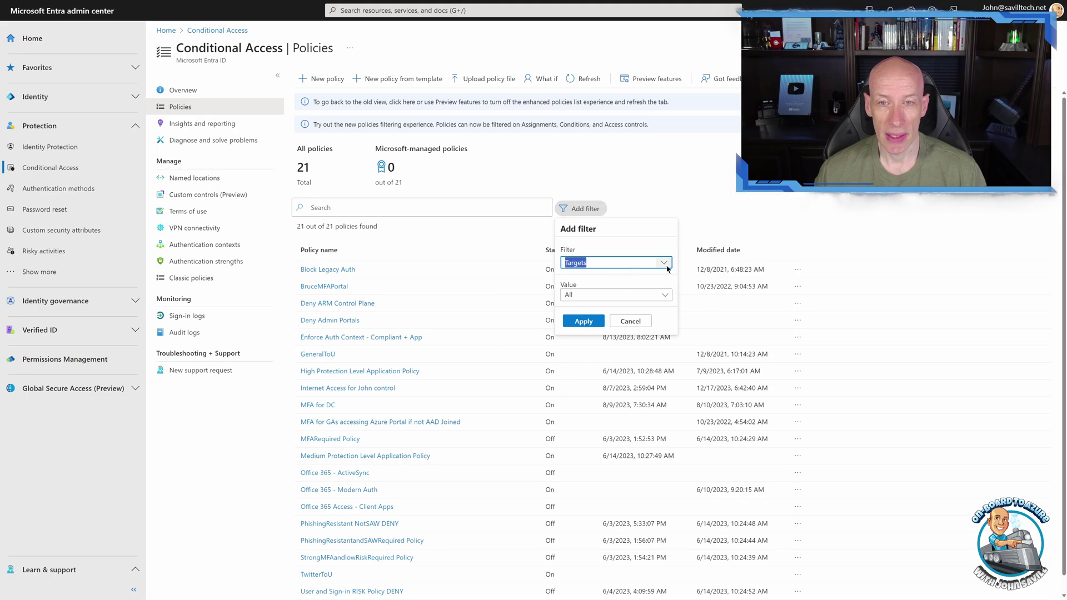
# - Filter policies by Condition matching Any of Sign-in risk or User risk, leaving 3 policies
pyautogui.click(476, 345)
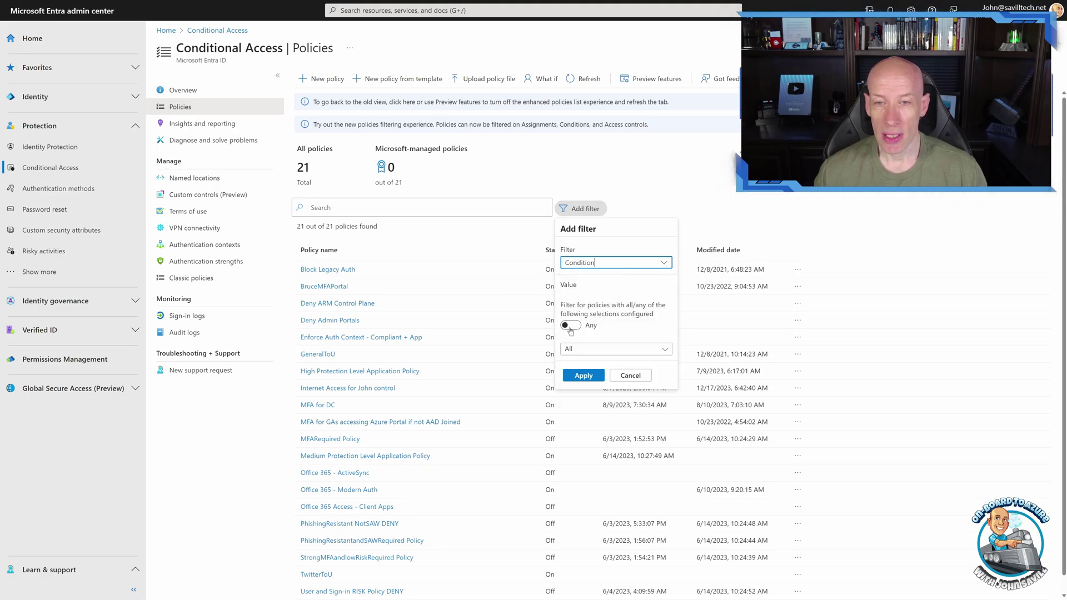
pyautogui.click(666, 351)
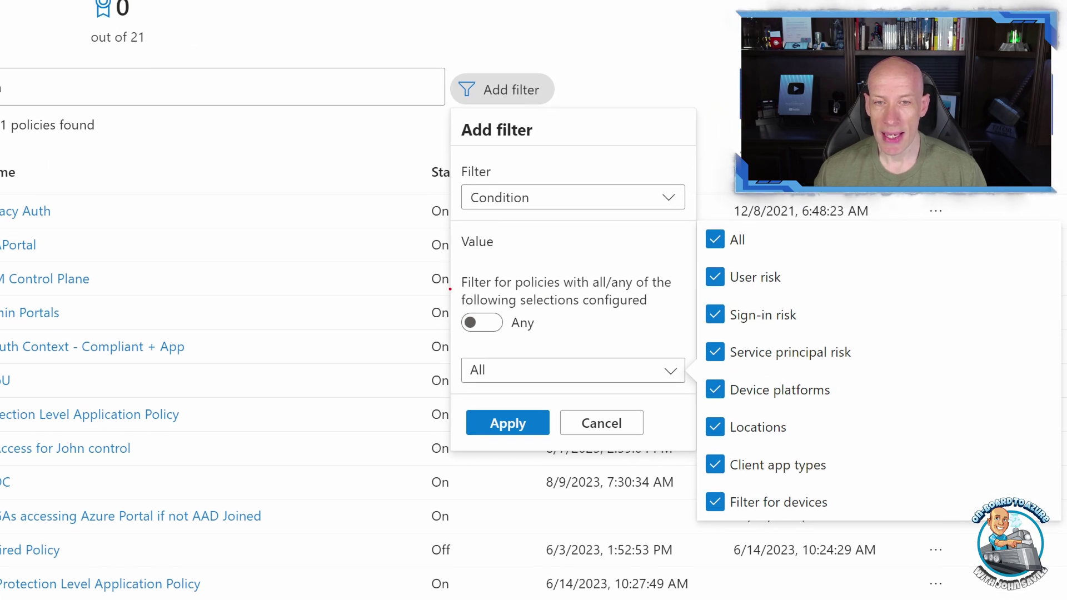
pyautogui.moveTo(453, 266)
pyautogui.mouseDown()
pyautogui.moveTo(629, 345)
pyautogui.moveTo(683, 343)
pyautogui.mouseUp()
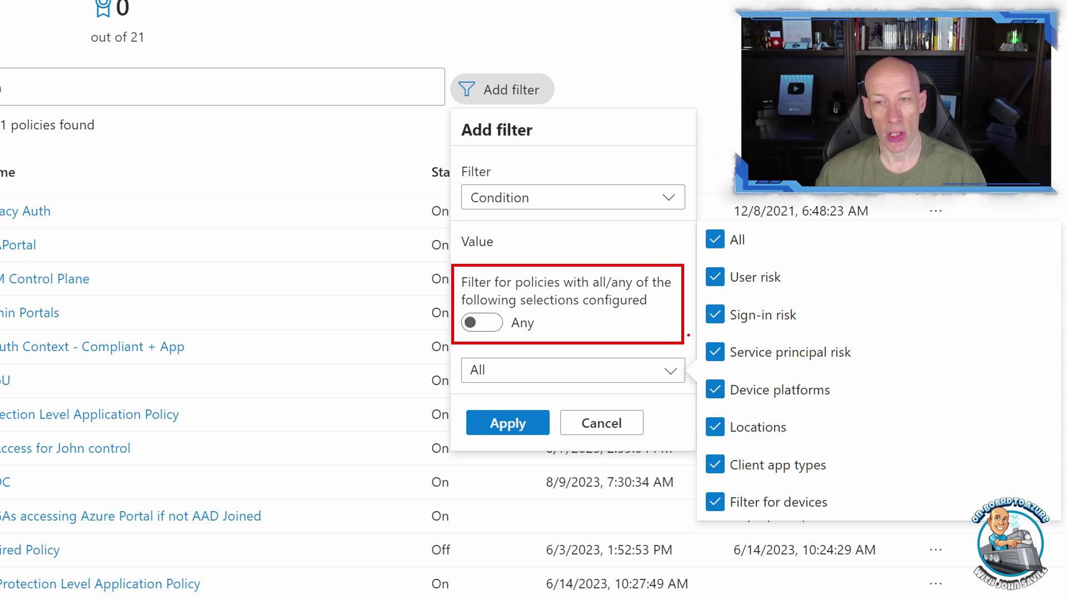
pyautogui.press('Escape')
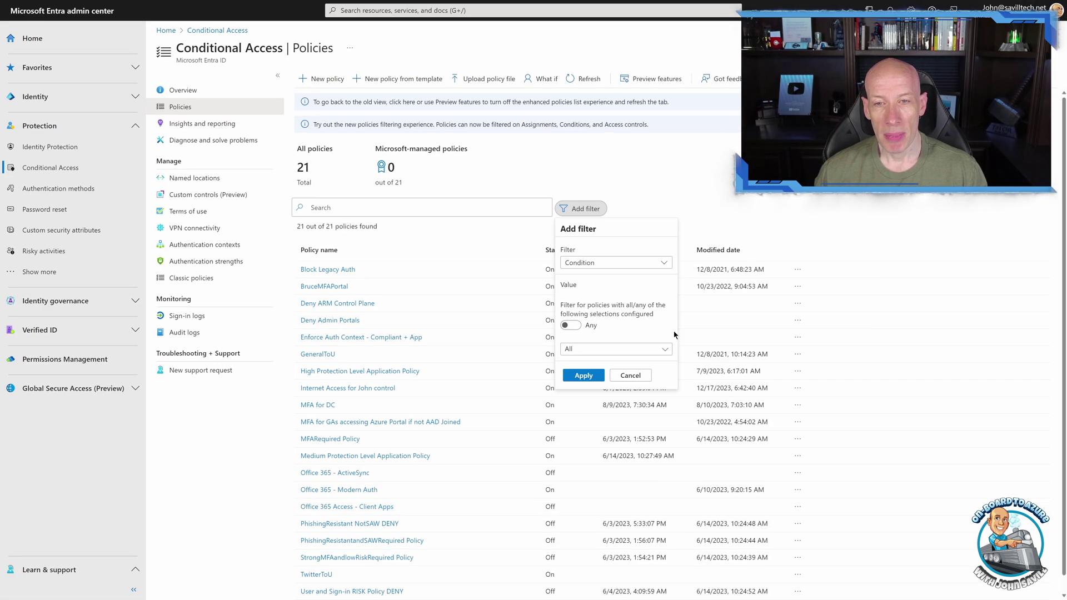
pyautogui.click(634, 348)
pyautogui.click(688, 286)
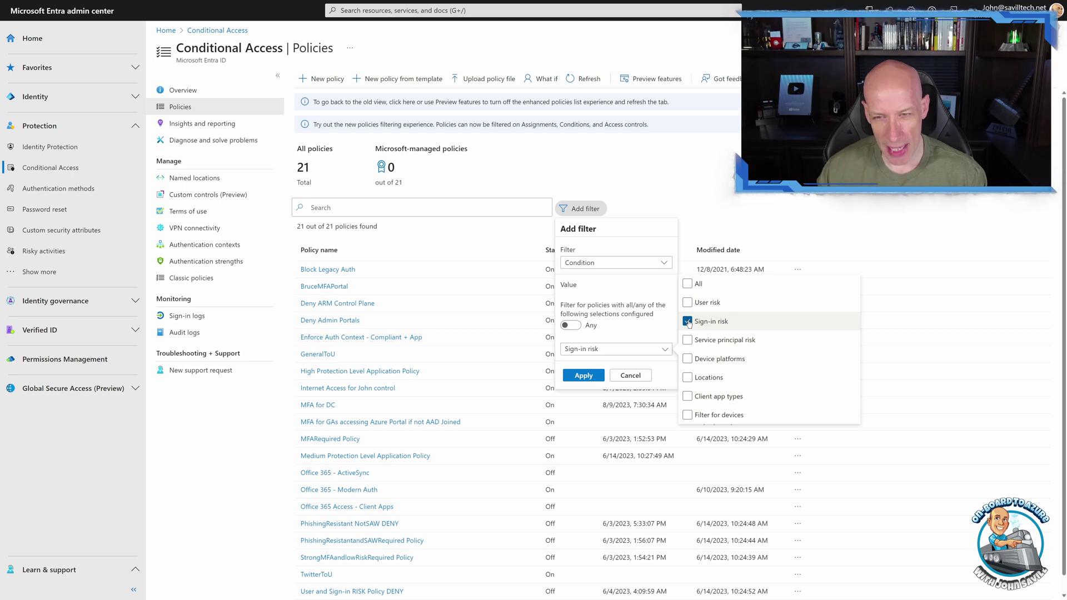
pyautogui.click(583, 376)
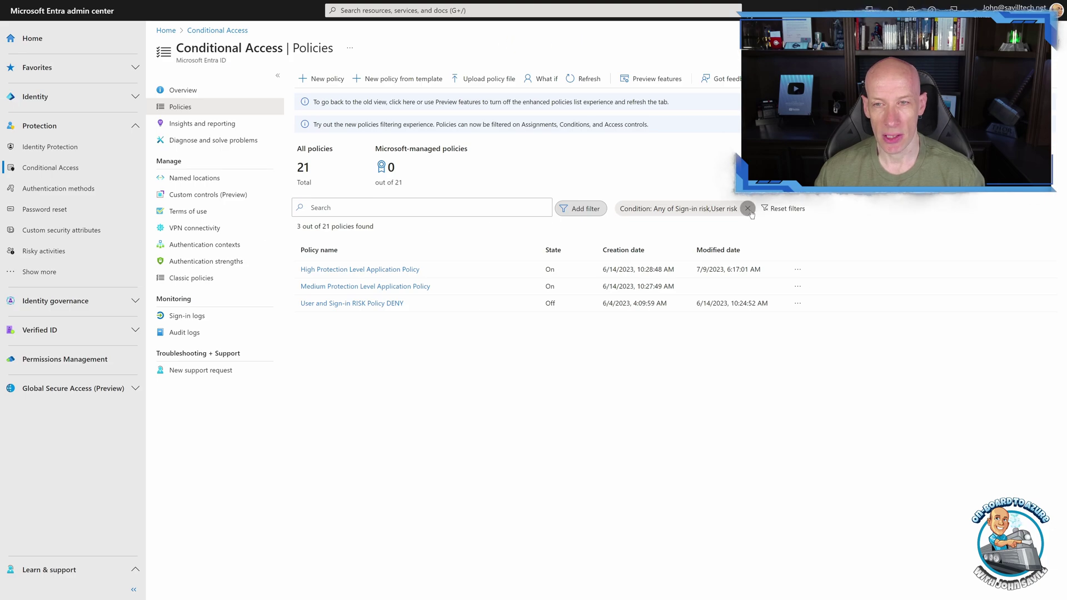
# - Replace the Condition filter with a Grant Control filter requiring All: authentication strength and compliant device
pyautogui.click(748, 209)
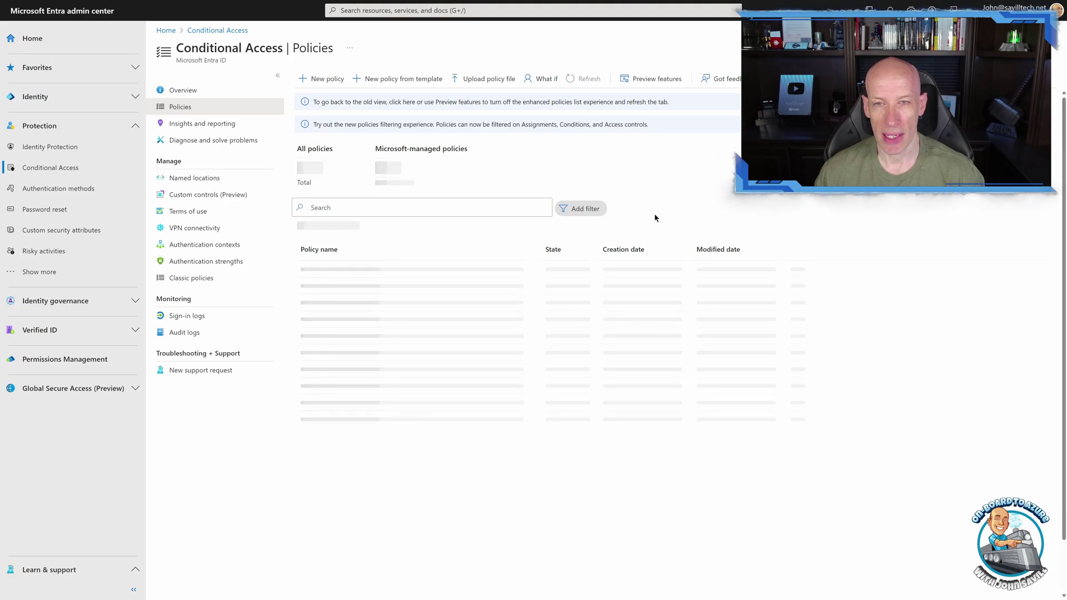
pyautogui.click(657, 262)
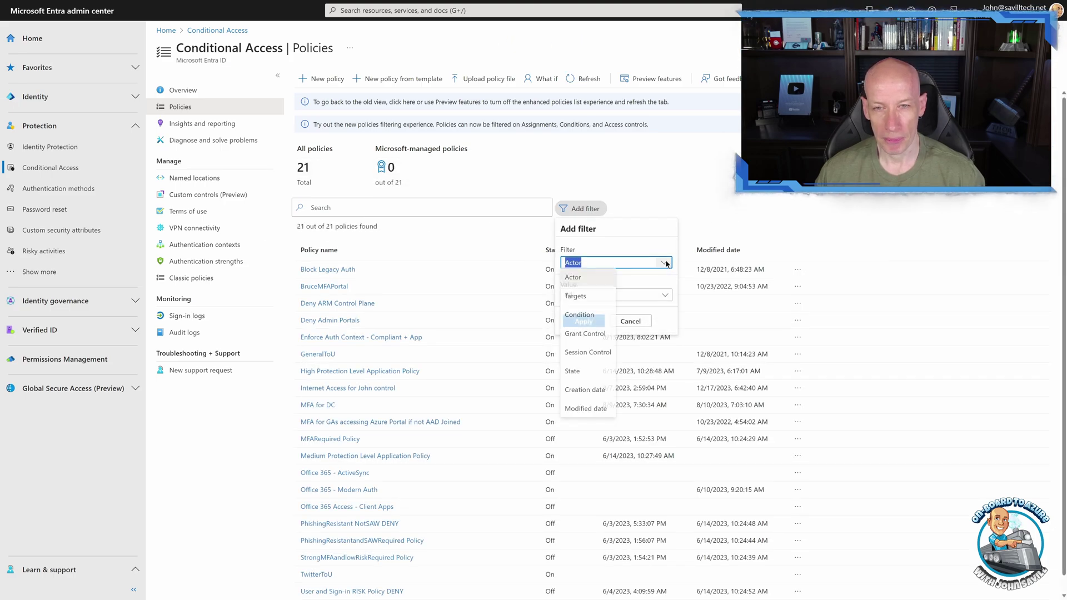
pyautogui.click(599, 334)
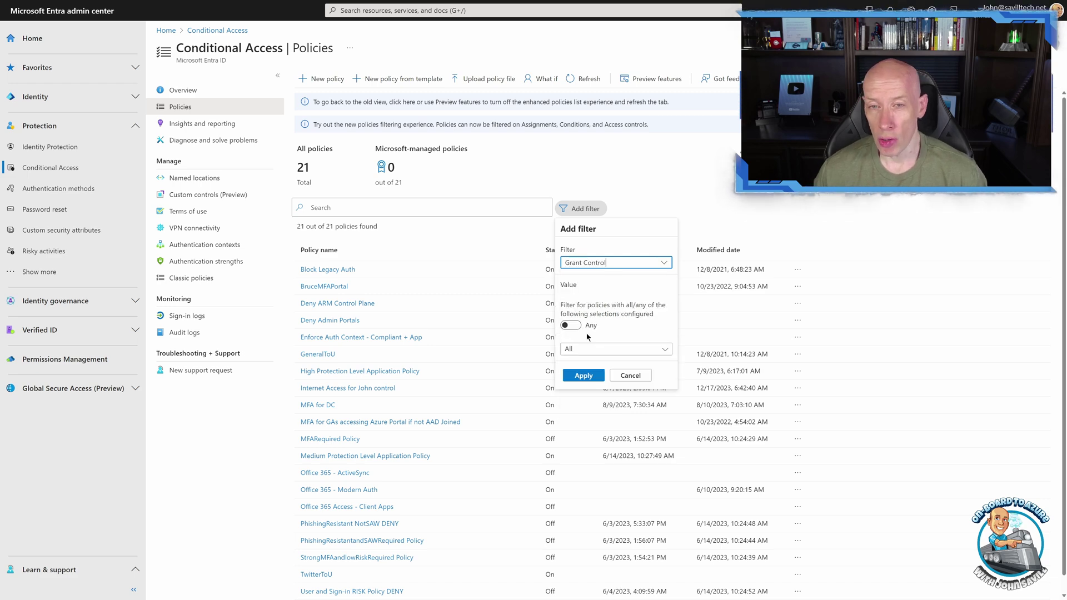
pyautogui.click(605, 348)
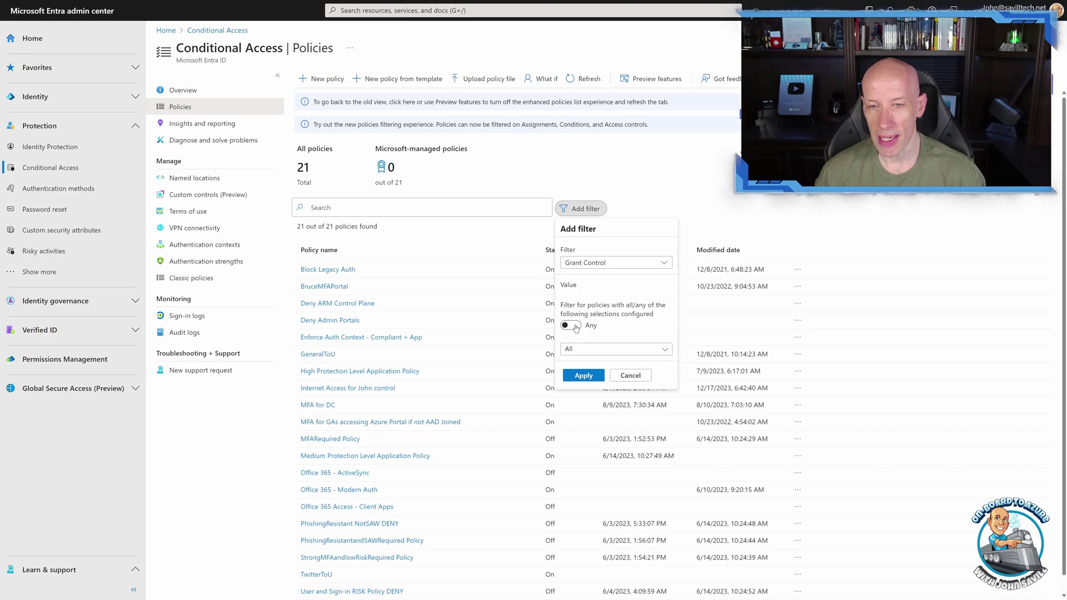
pyautogui.click(462, 339)
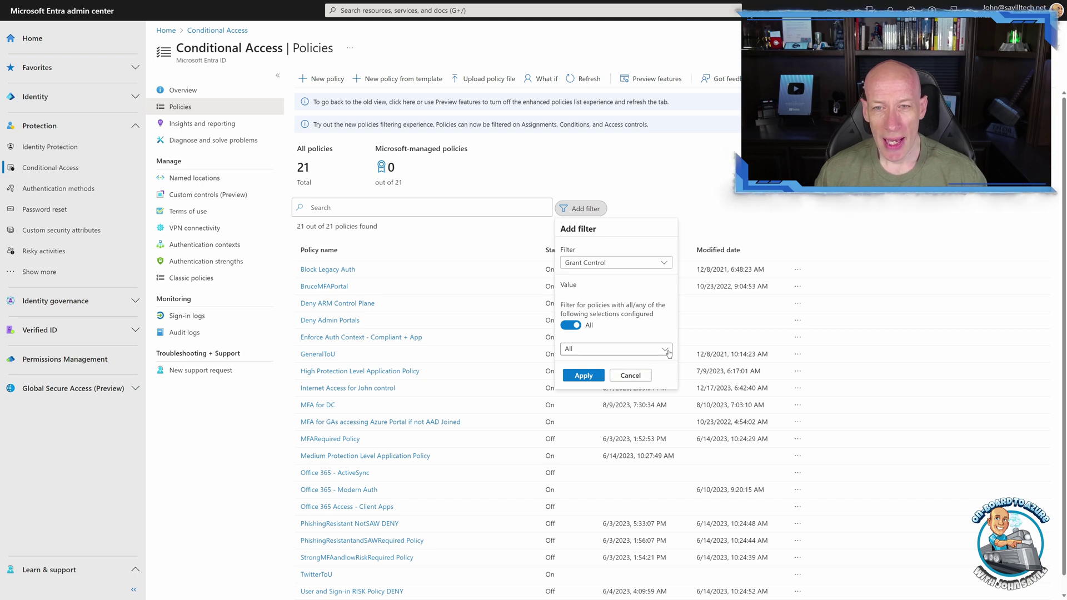
pyautogui.click(665, 349)
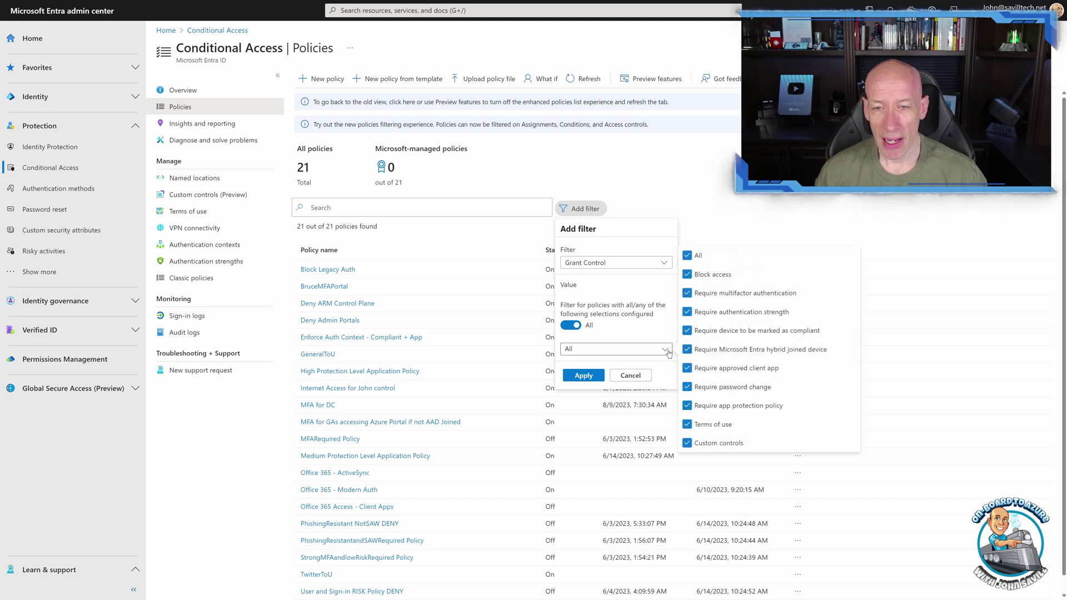
pyautogui.click(688, 256)
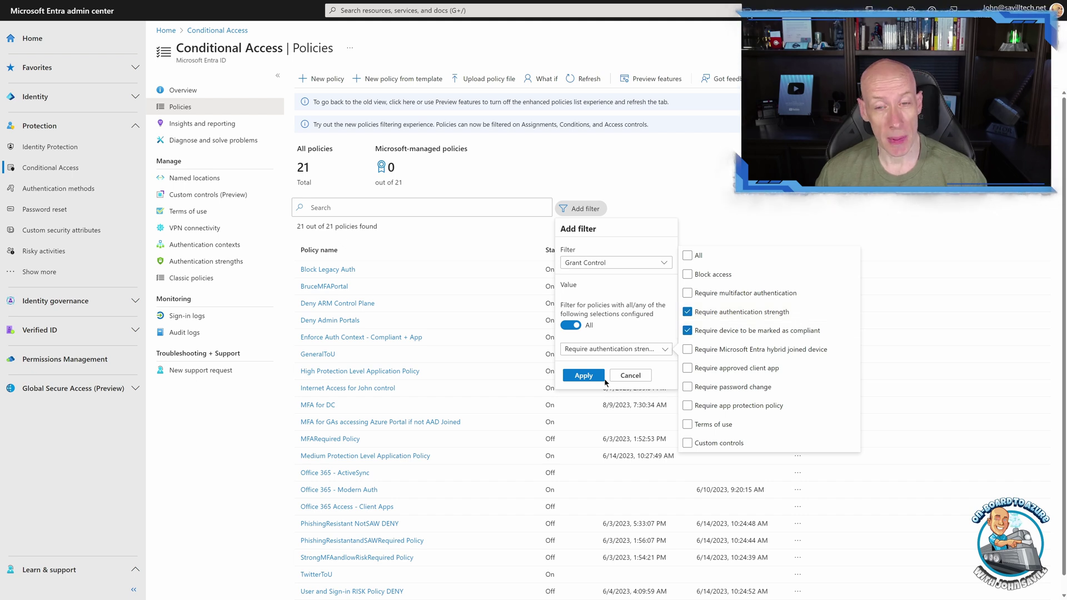
pyautogui.click(583, 376)
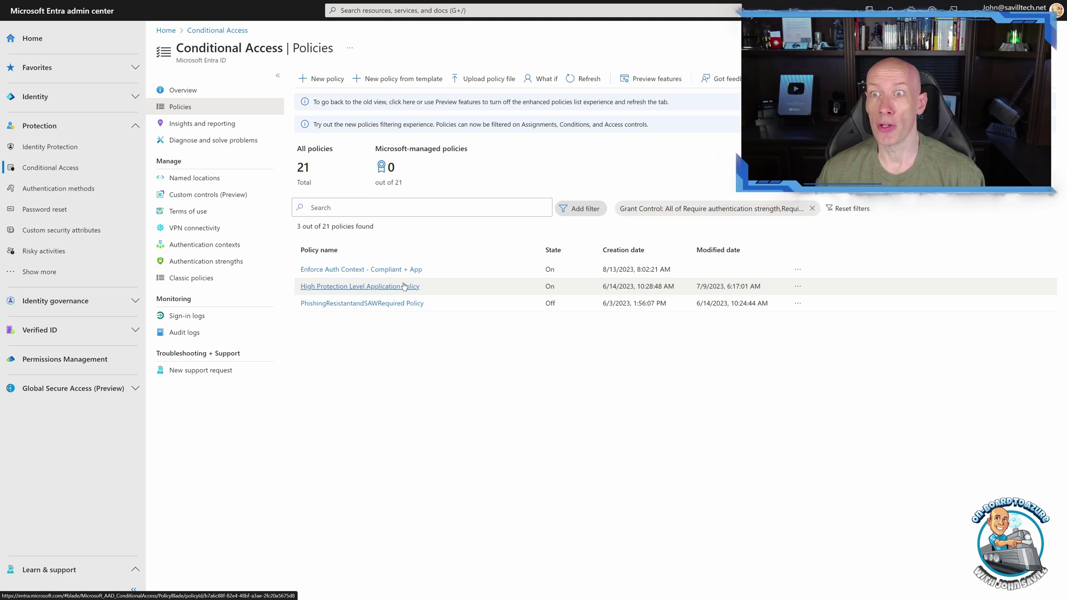
# - Preview a State filter without applying it, then remove the Grant Control filter to list all 21 policies
pyautogui.click(591, 214)
pyautogui.click(611, 262)
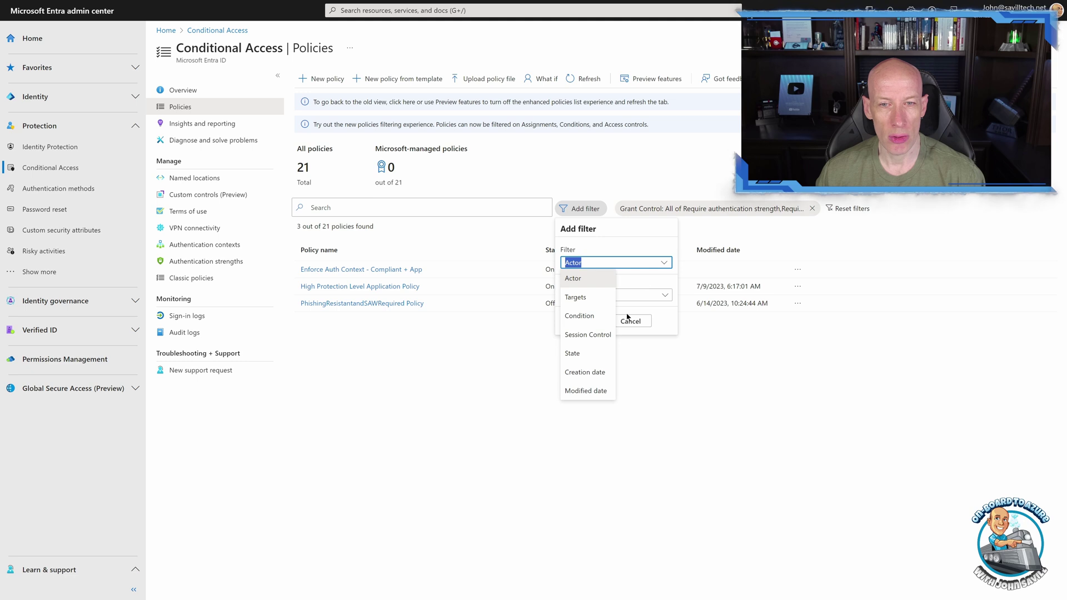
pyautogui.click(573, 354)
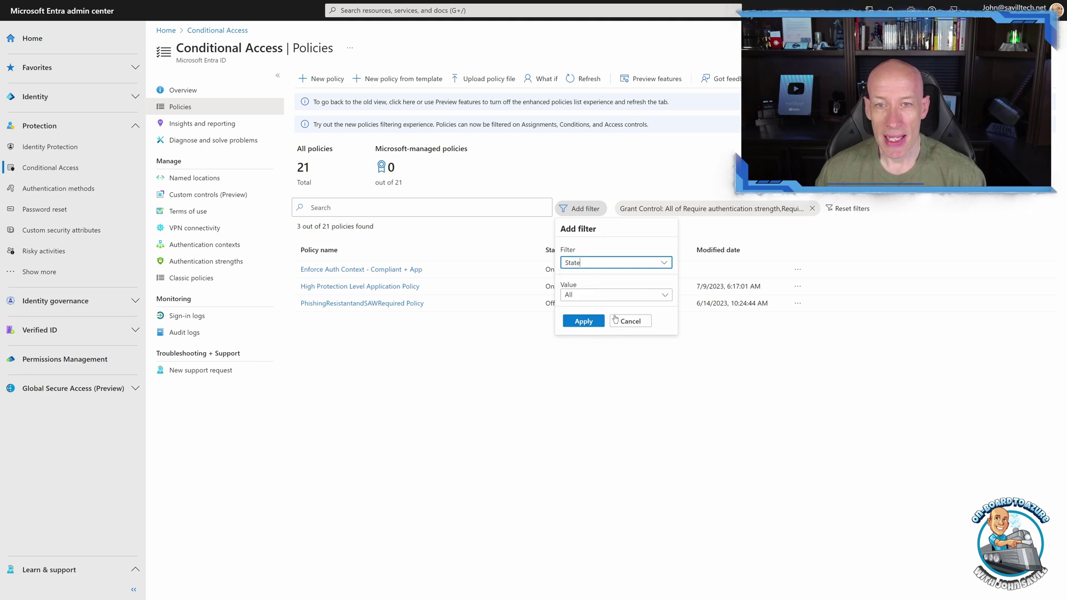
pyautogui.click(666, 297)
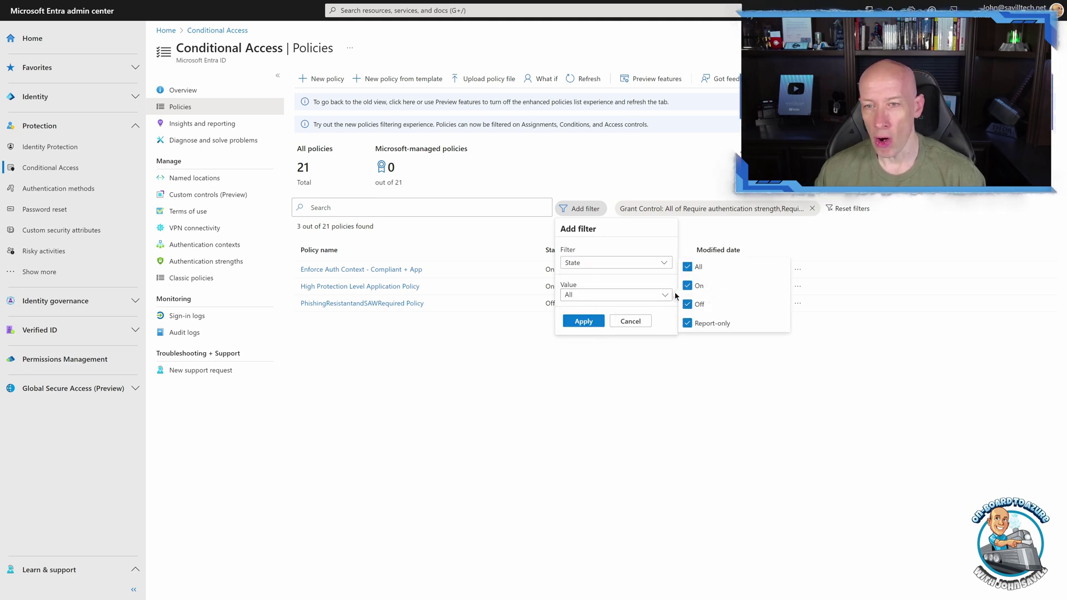
pyautogui.click(629, 321)
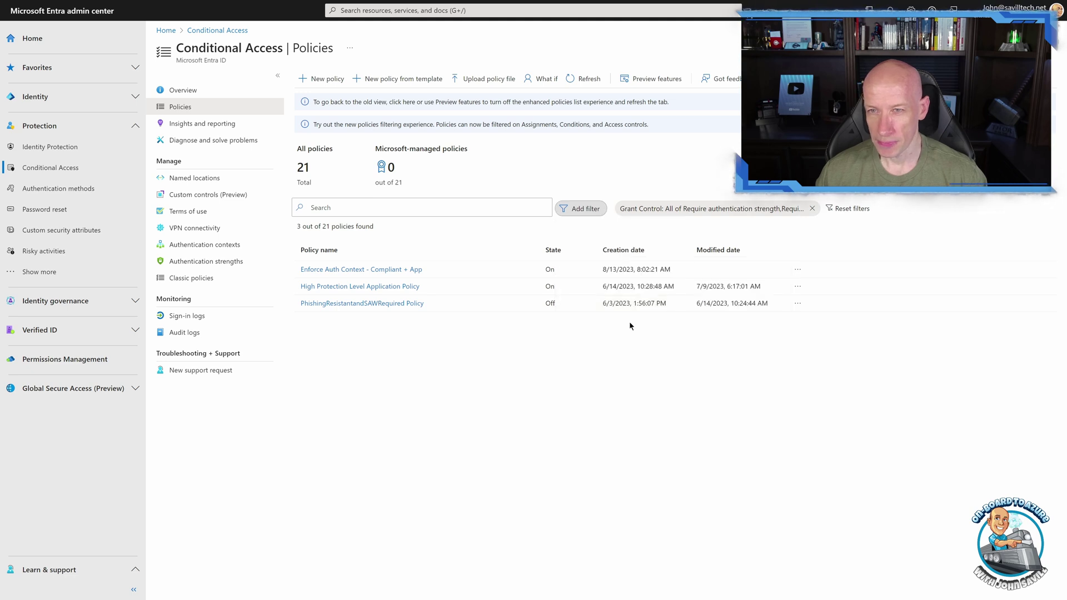
pyautogui.click(811, 208)
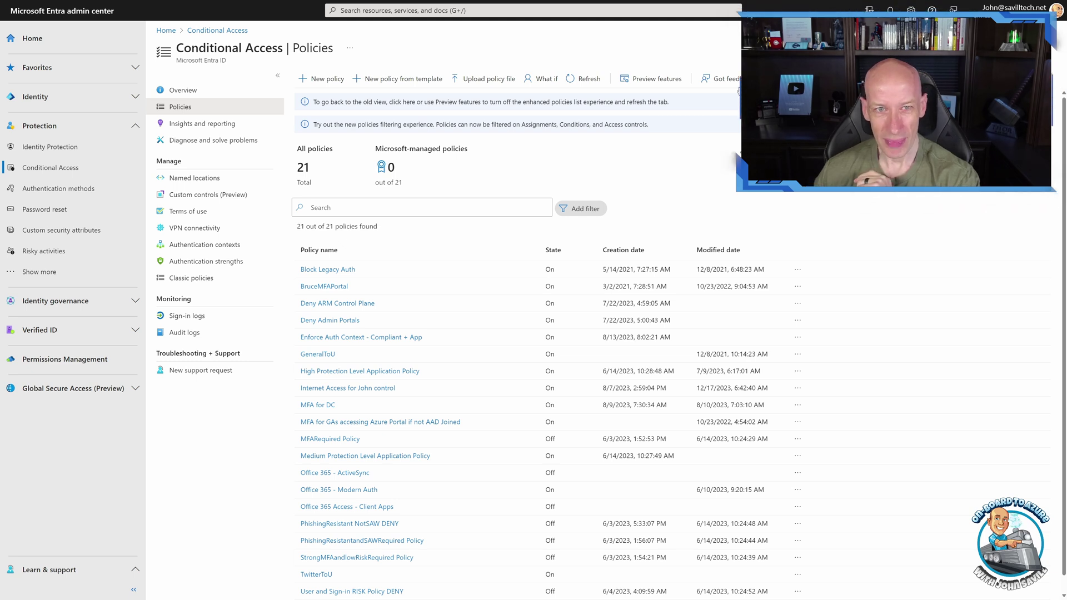
pyautogui.click(321, 79)
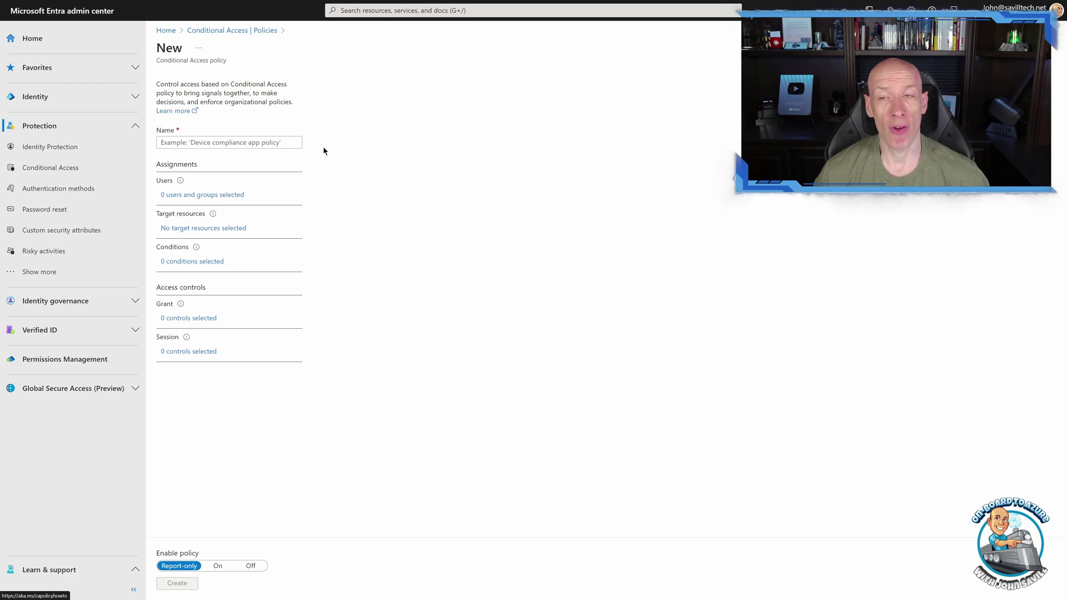
pyautogui.click(186, 195)
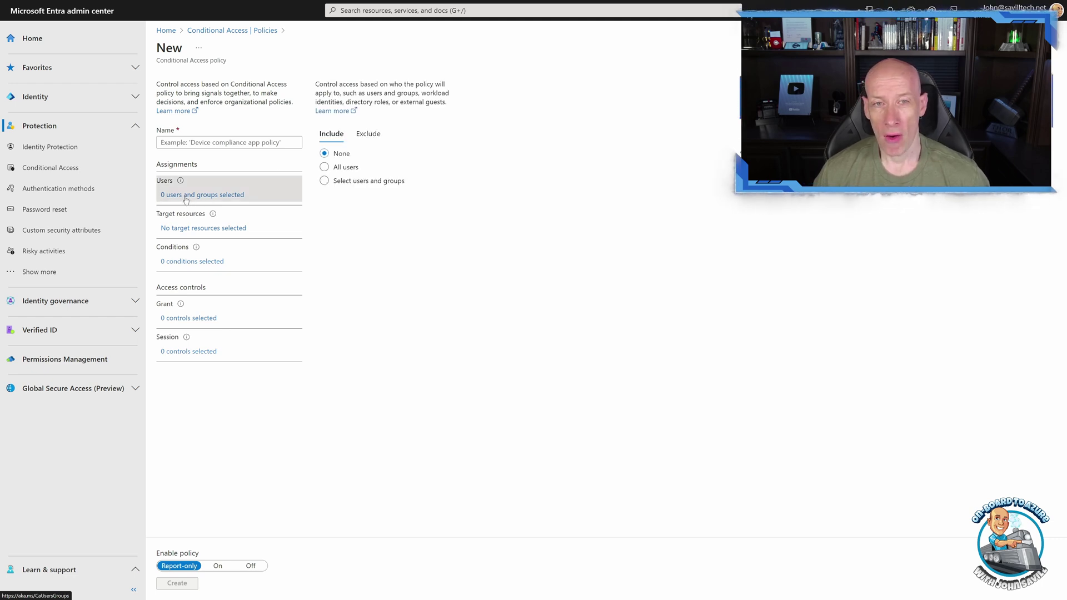
pyautogui.click(325, 181)
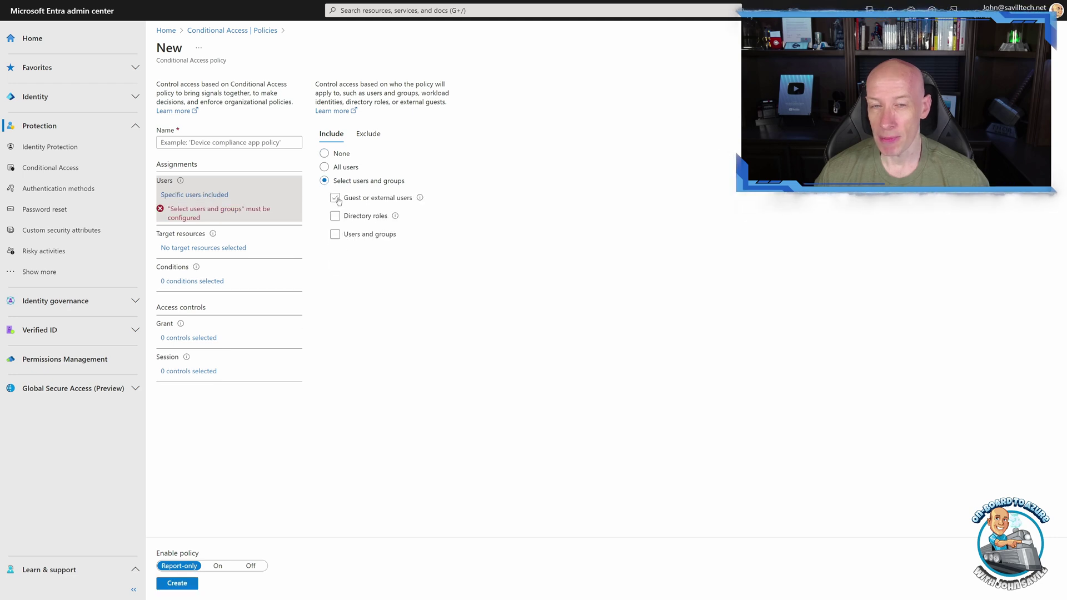
pyautogui.click(335, 216)
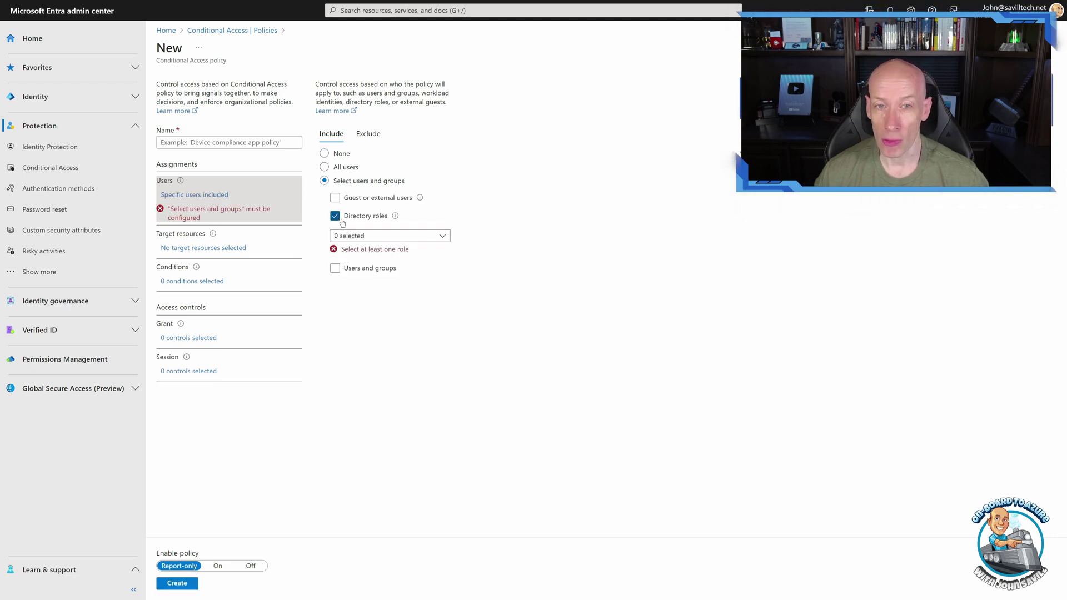
pyautogui.click(233, 248)
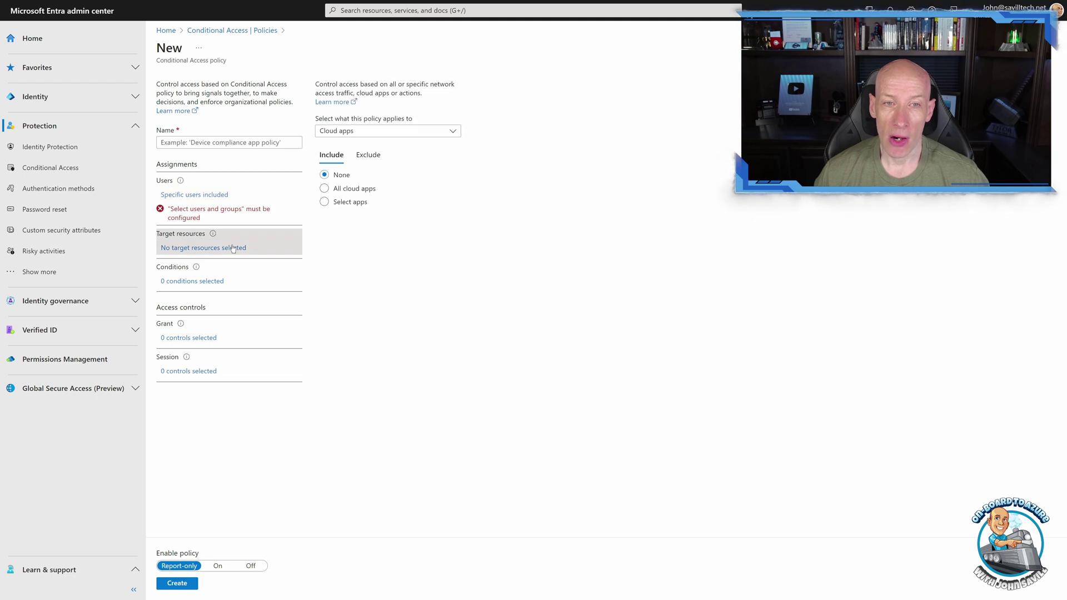
pyautogui.click(393, 133)
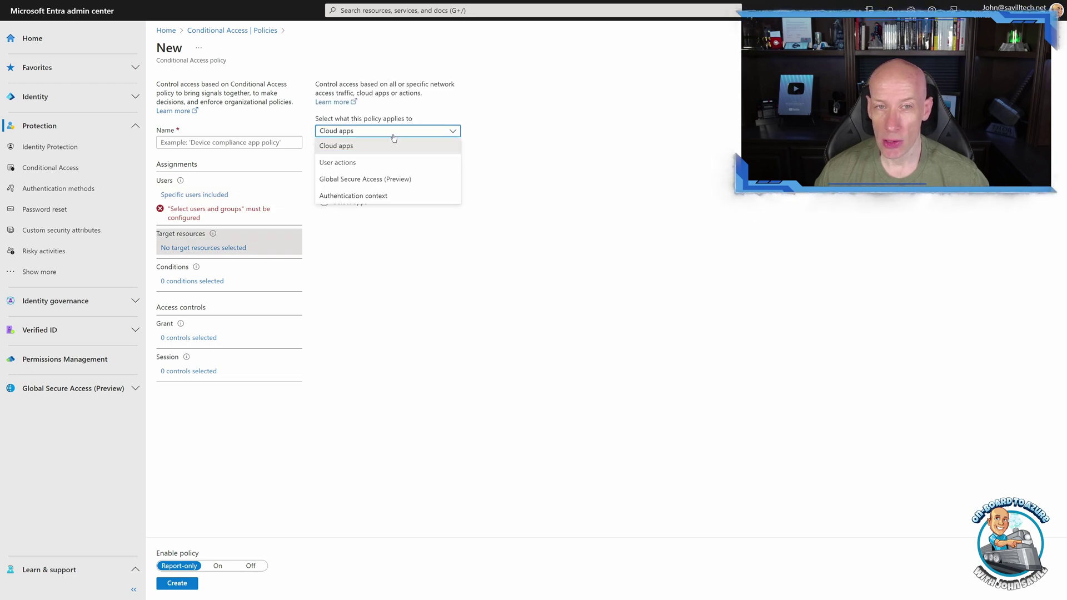
pyautogui.click(356, 197)
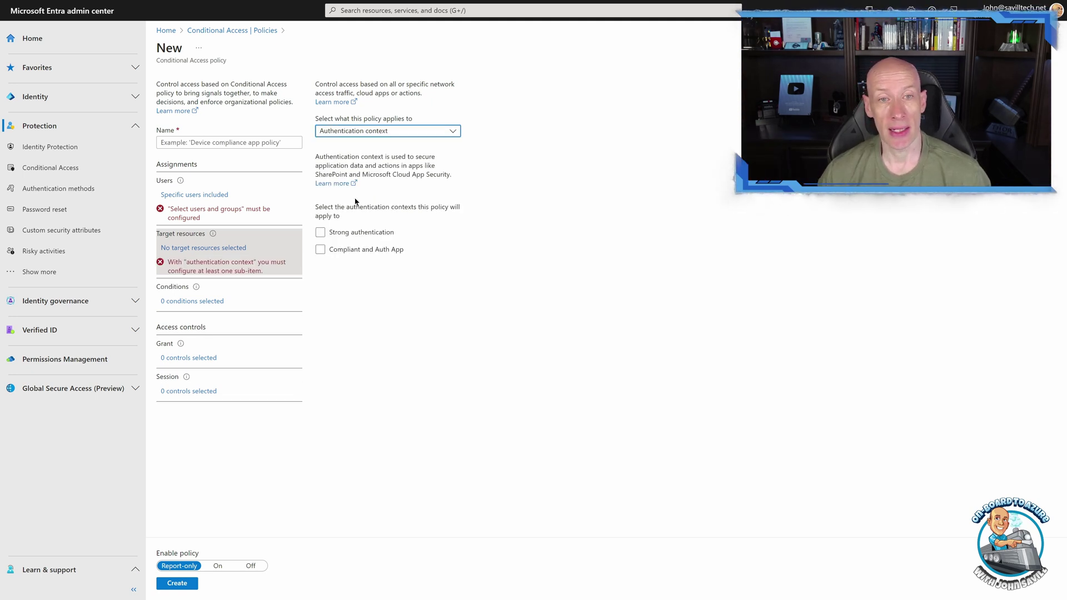
pyautogui.click(335, 250)
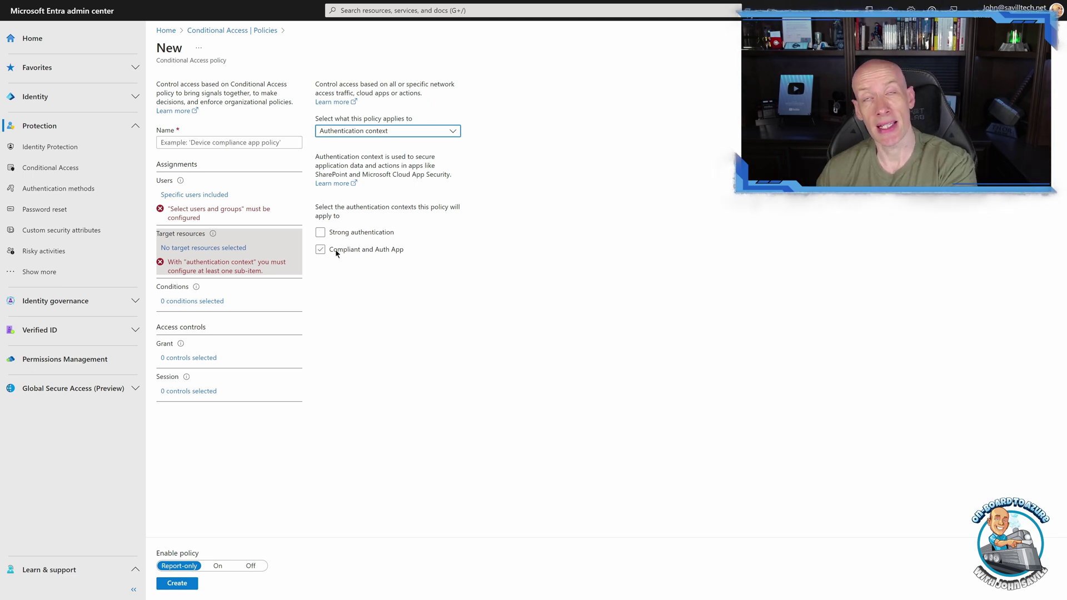
pyautogui.click(335, 249)
pyautogui.click(209, 300)
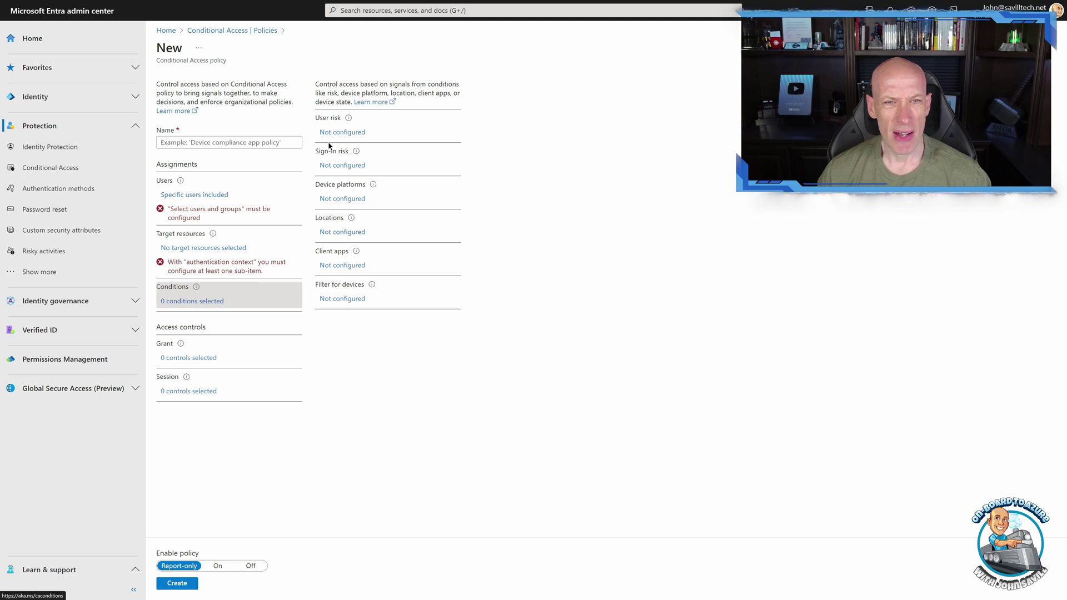
pyautogui.click(188, 358)
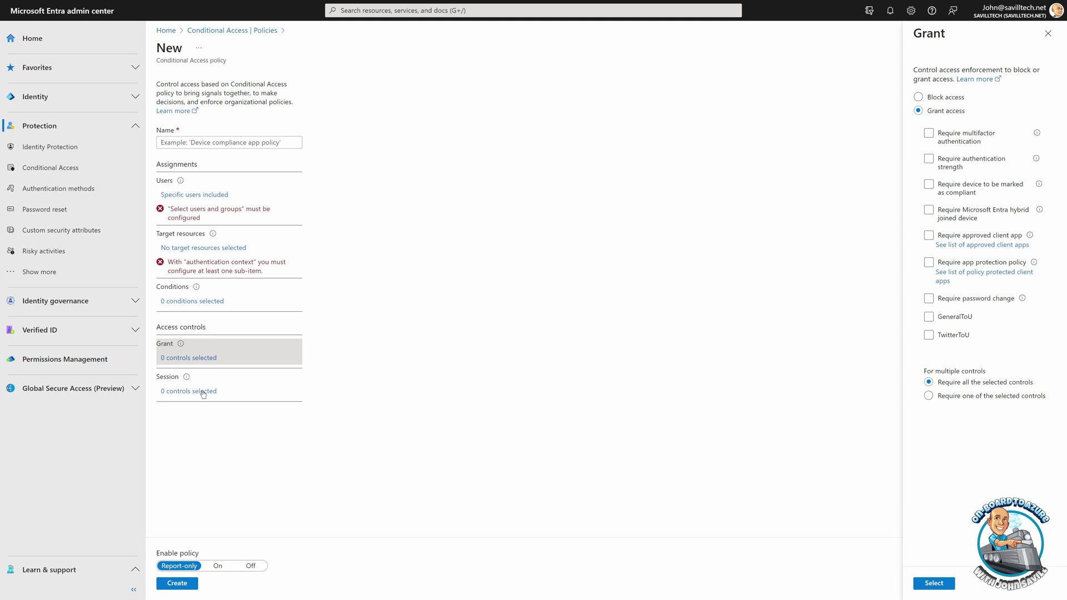
pyautogui.click(205, 391)
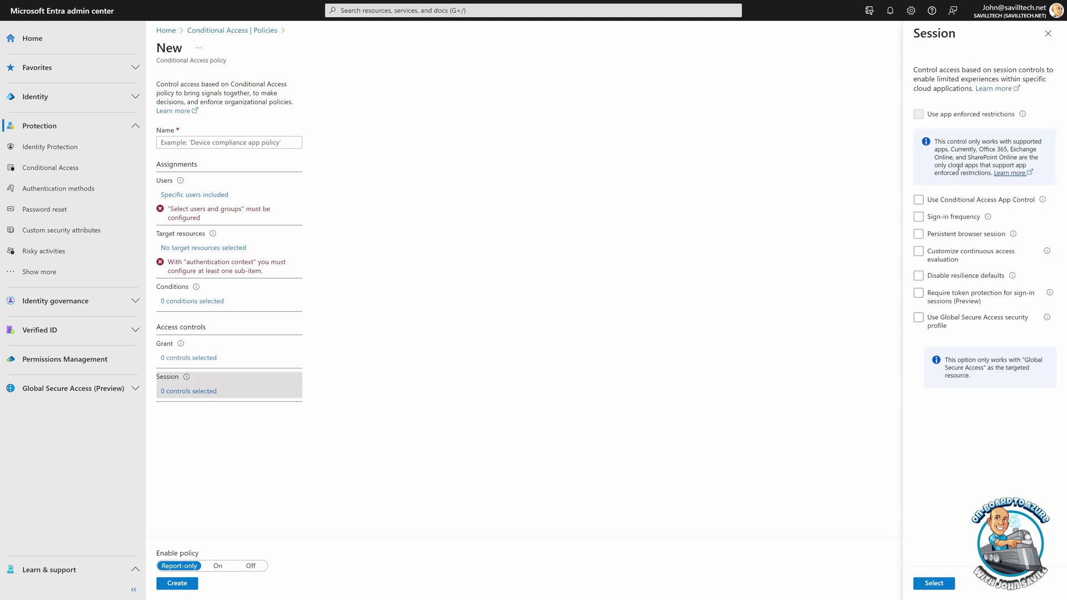
pyautogui.click(1049, 34)
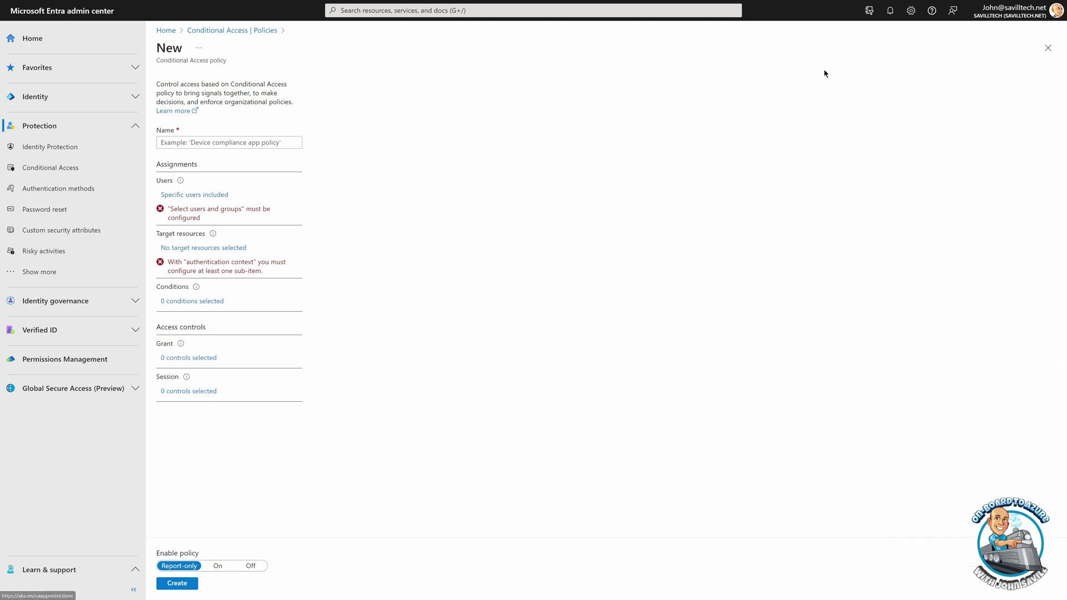
pyautogui.click(1049, 48)
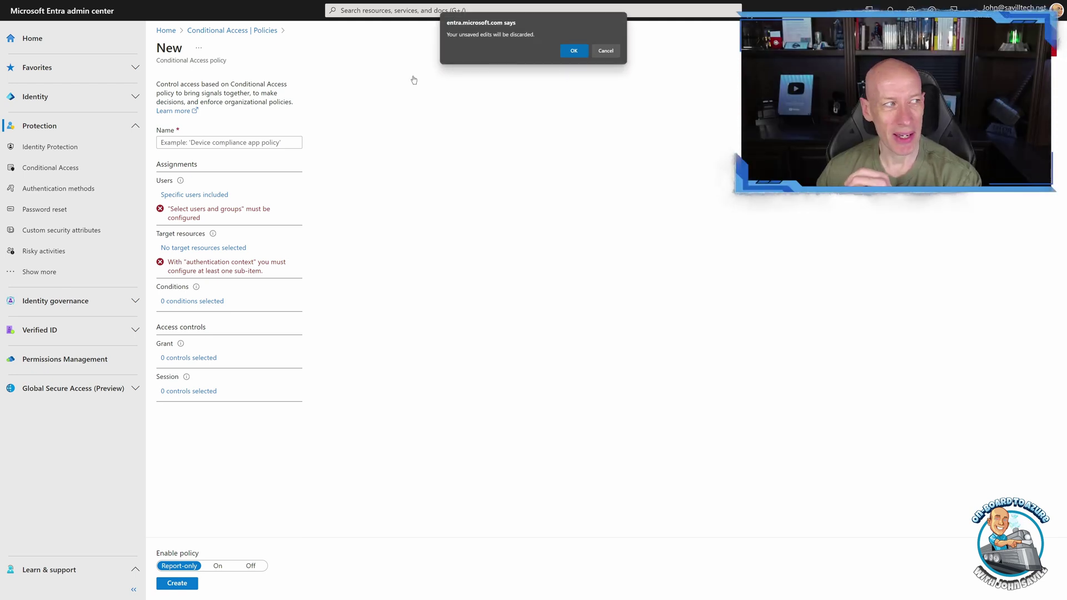
pyautogui.click(567, 53)
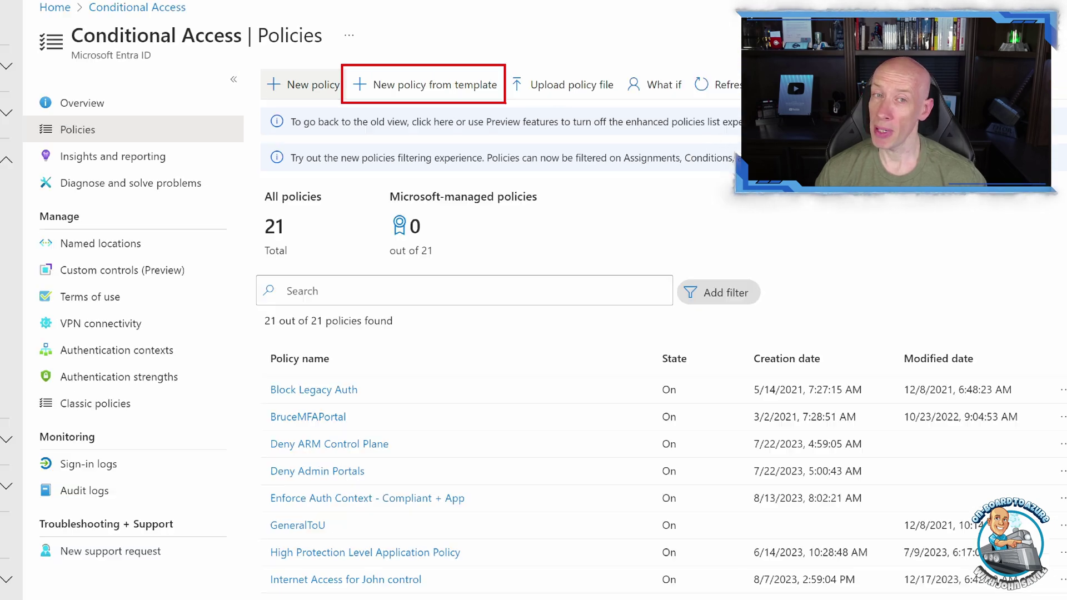
# - Browse the Zero Trust, Remote work and Protect administrator templates and pick Block legacy authentication
pyautogui.click(426, 88)
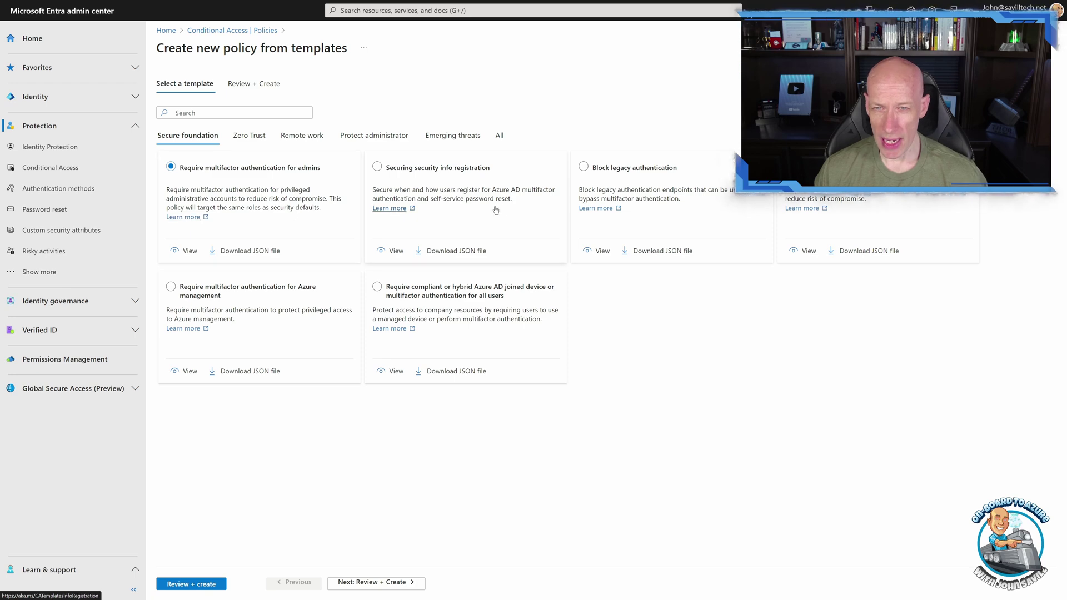
pyautogui.click(251, 137)
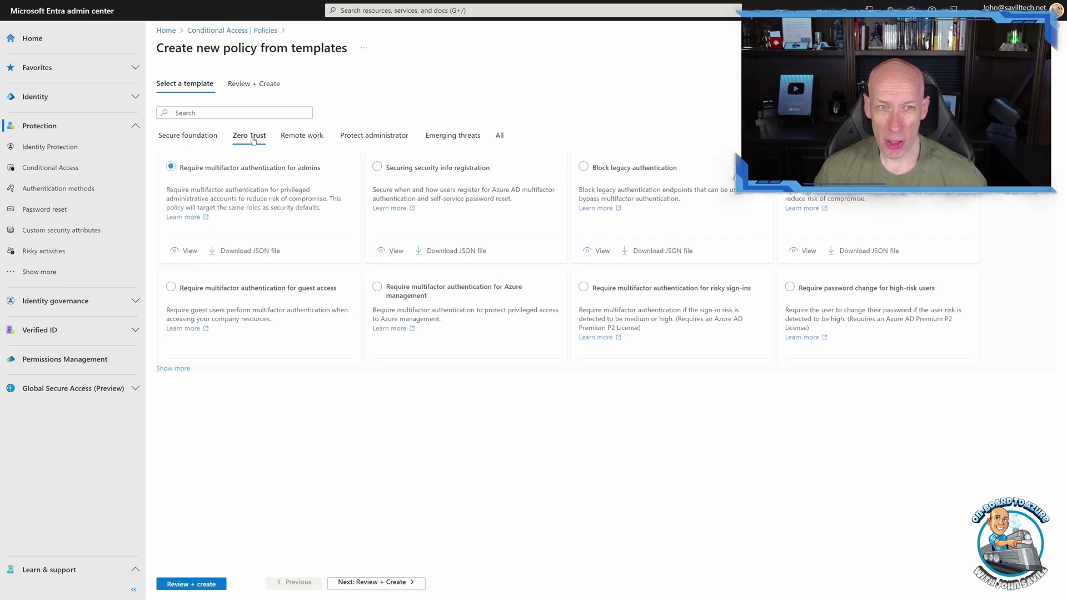
pyautogui.click(303, 139)
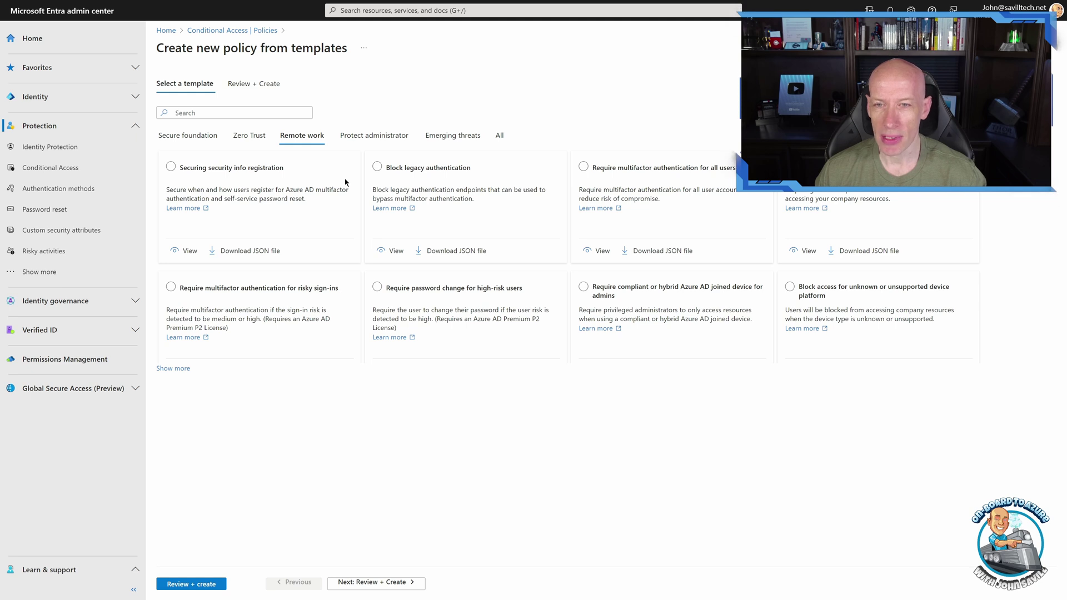
pyautogui.click(374, 133)
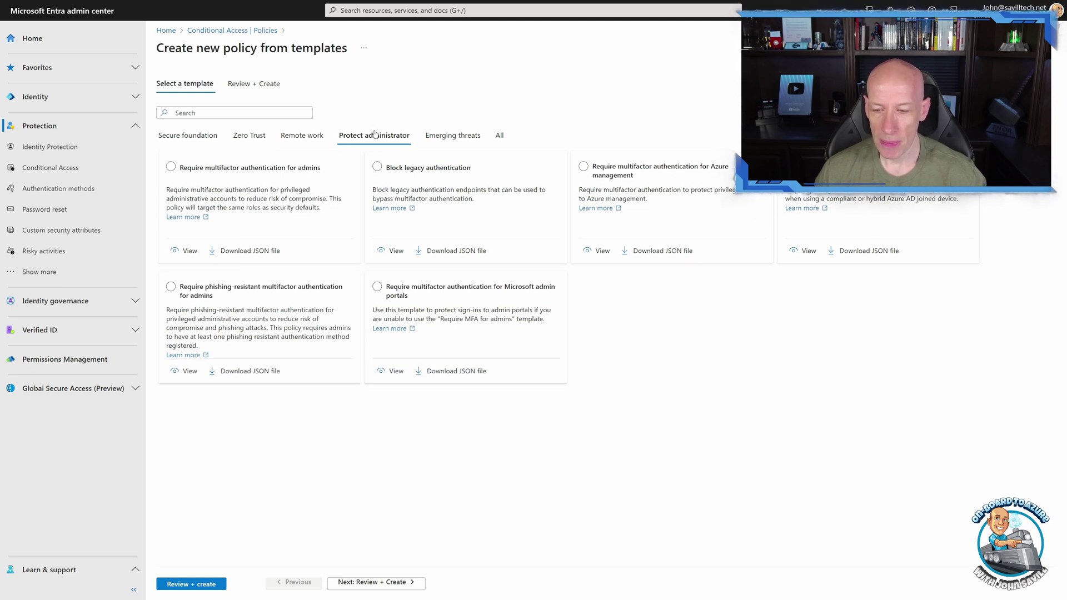
pyautogui.click(377, 168)
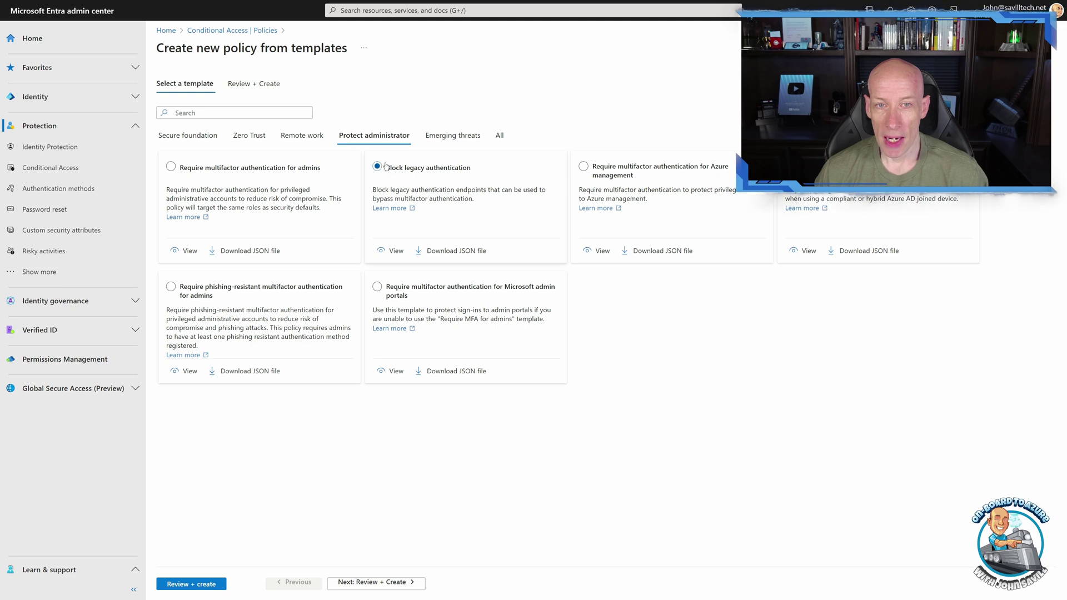
pyautogui.click(396, 253)
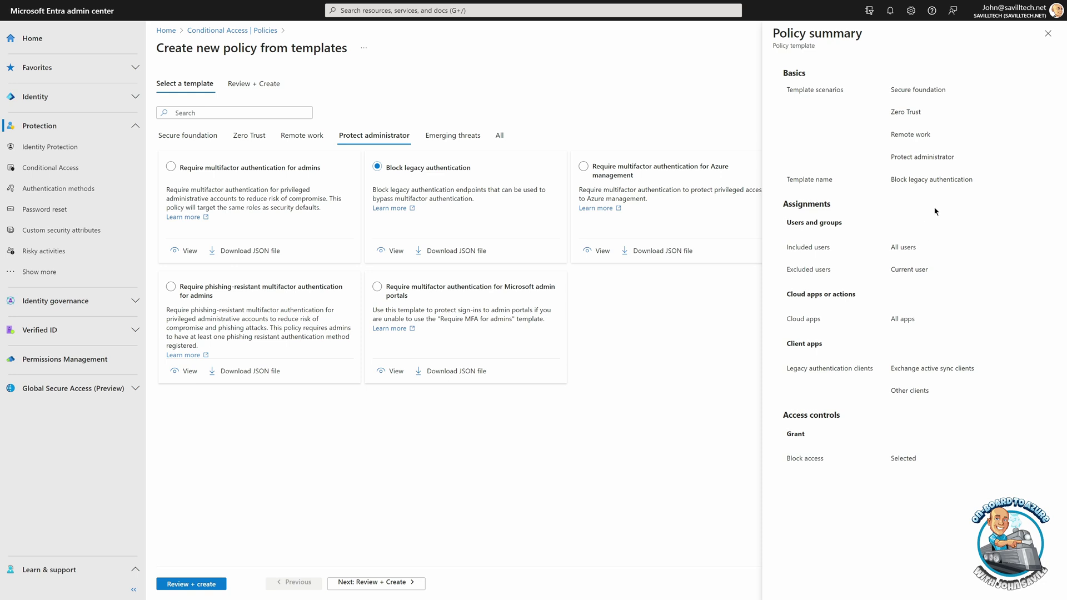
pyautogui.click(1047, 35)
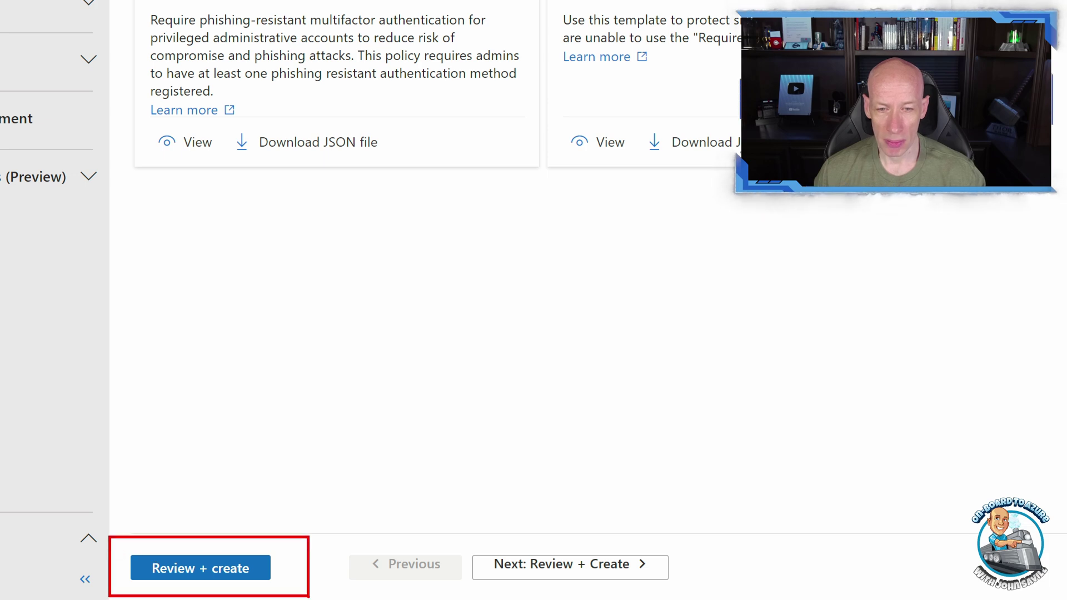
# - Review the summary (Report-only, All users, legacy clients, Block access) and create the policy
pyautogui.click(222, 572)
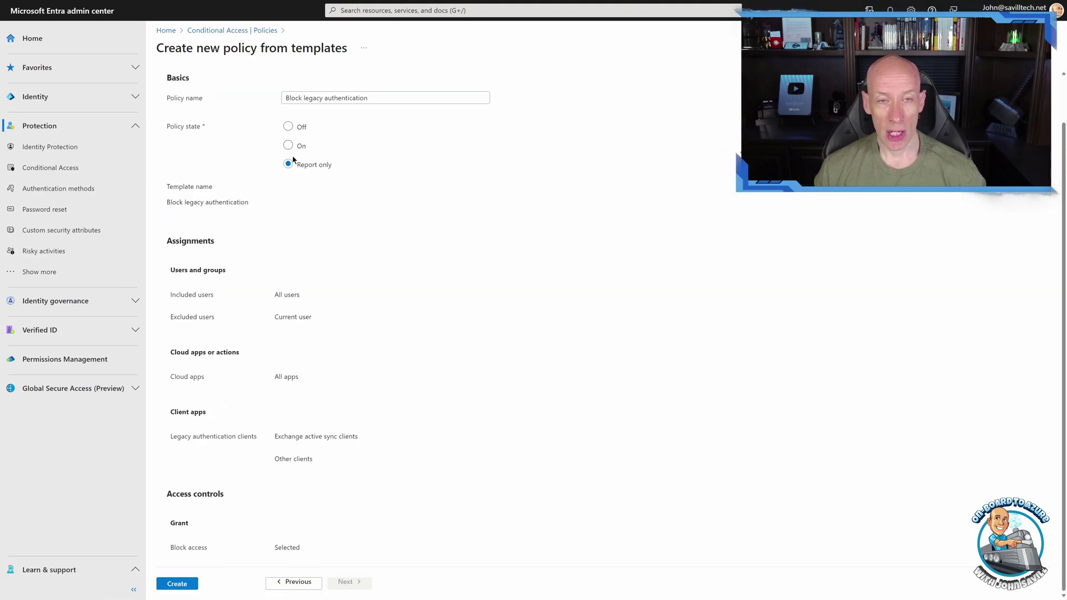
pyautogui.scroll(1, 291, 163)
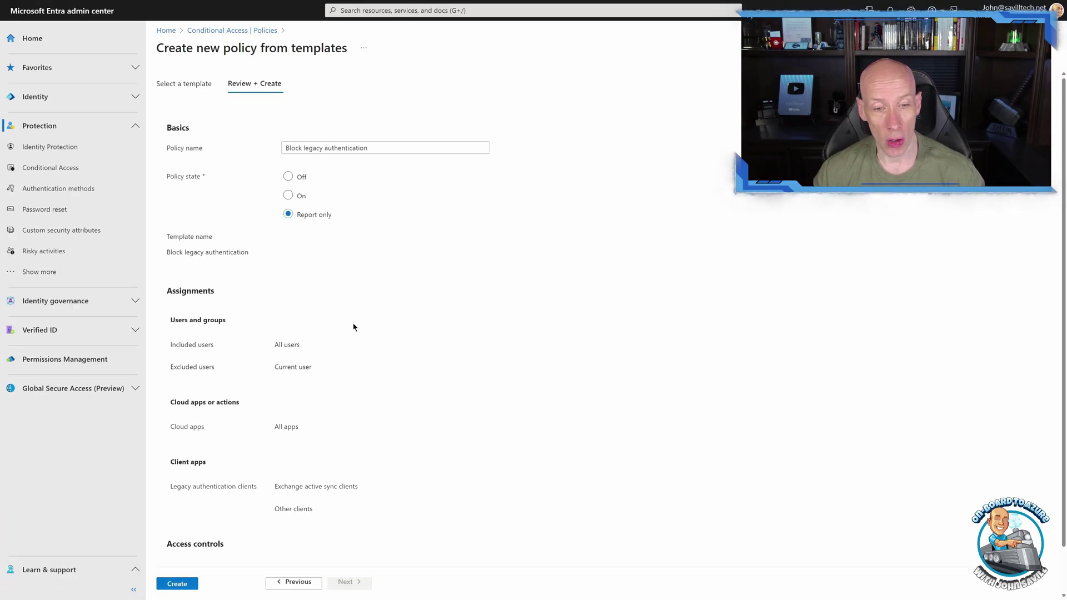
pyautogui.scroll(-2, 211, 542)
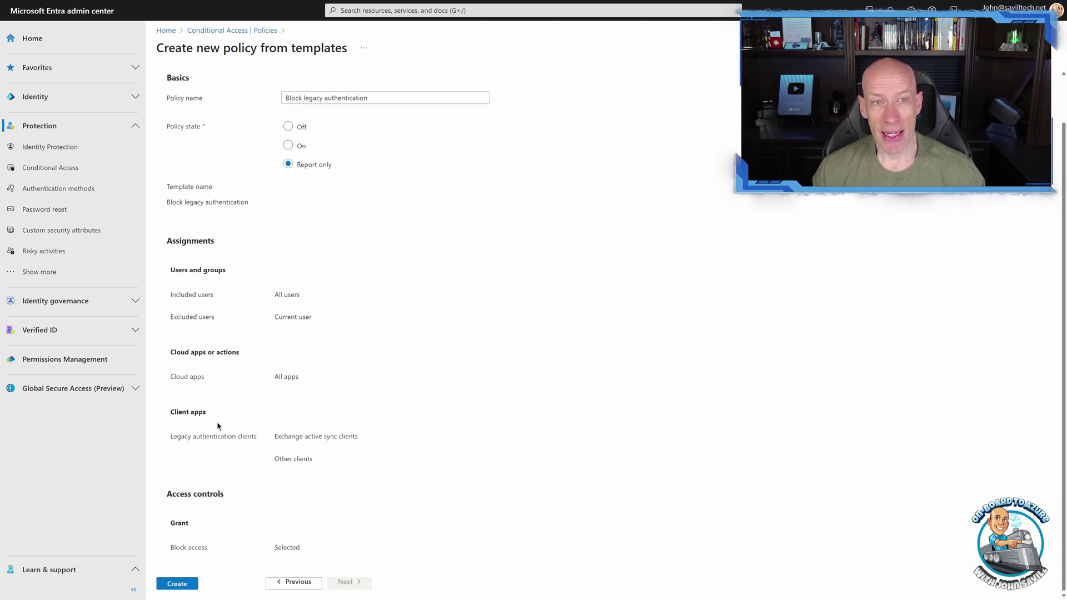
pyautogui.click(176, 584)
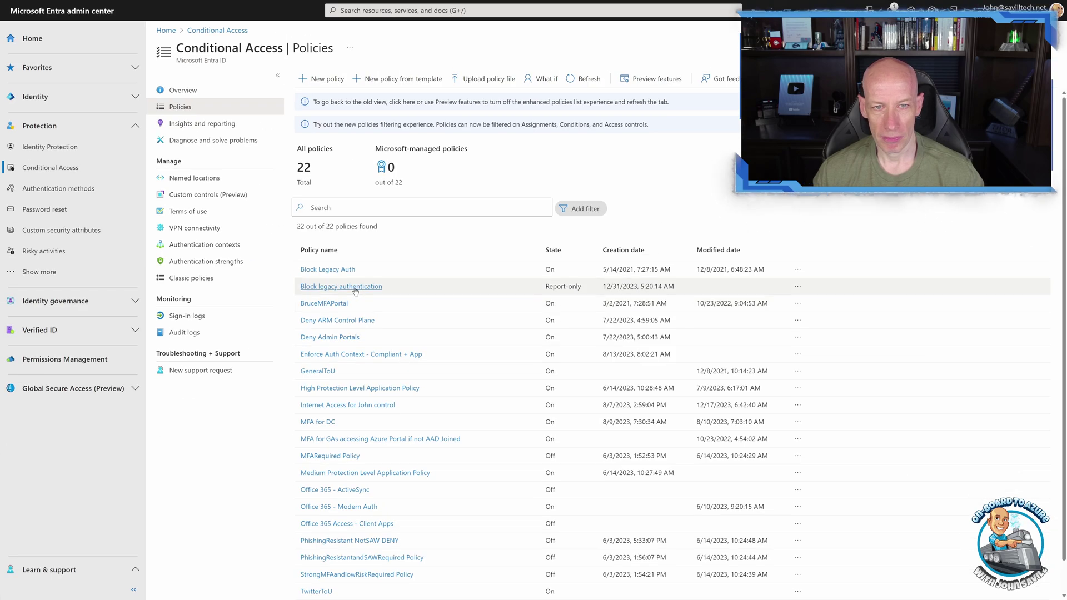
# - Open the Block legacy authentication policy and inspect its target resources, included users and excluded user
pyautogui.click(325, 282)
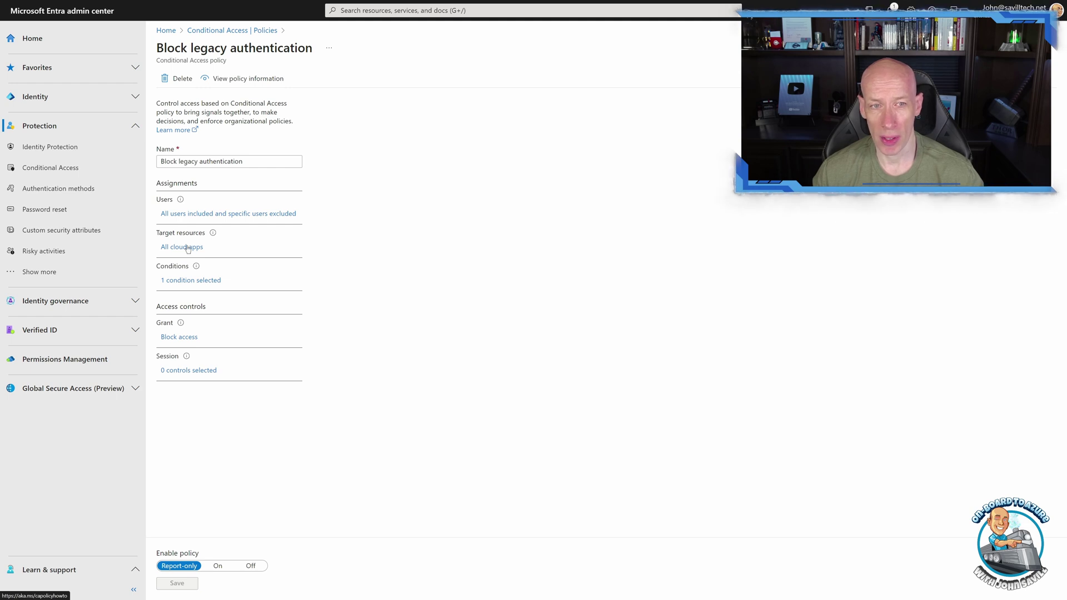
pyautogui.click(186, 248)
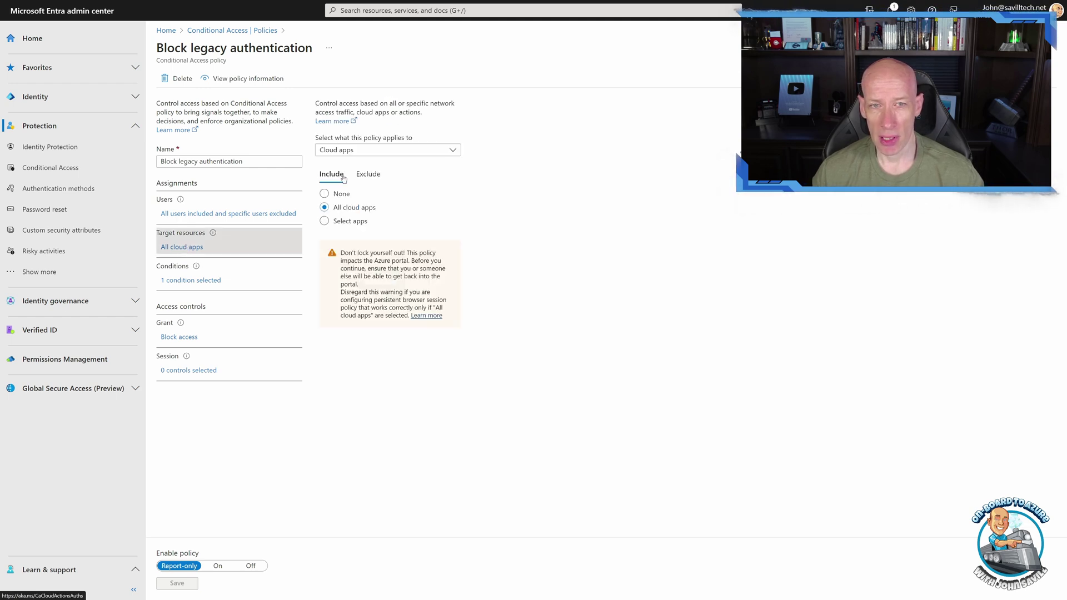
pyautogui.click(203, 216)
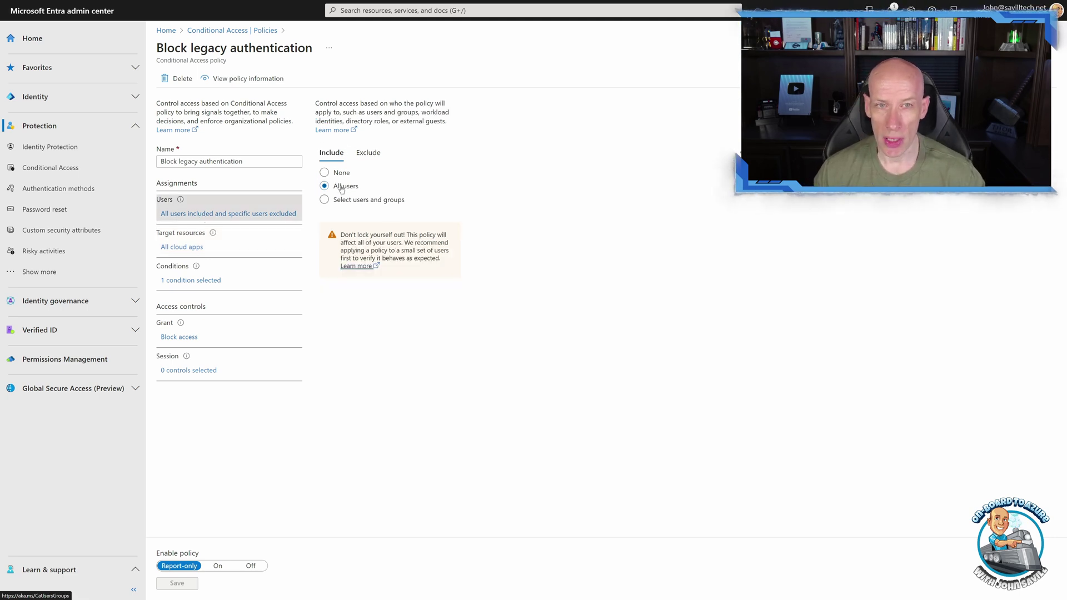
pyautogui.click(368, 152)
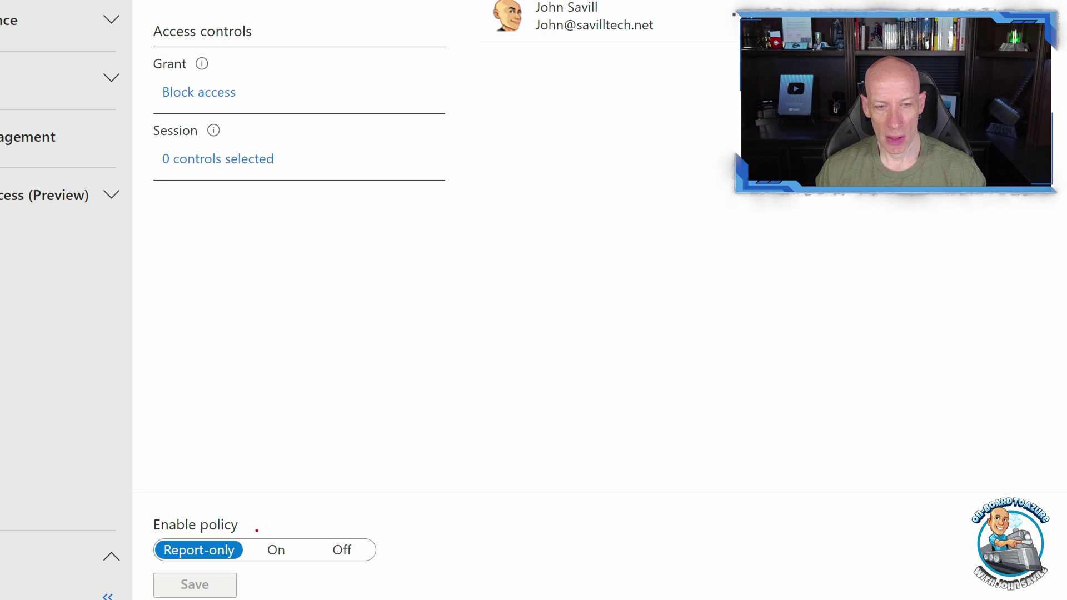
# - Try switching the policy from Report-only to On and accept the protected-action reauthentication prompt
pyautogui.moveTo(243, 532); pyautogui.dragTo(296, 576)
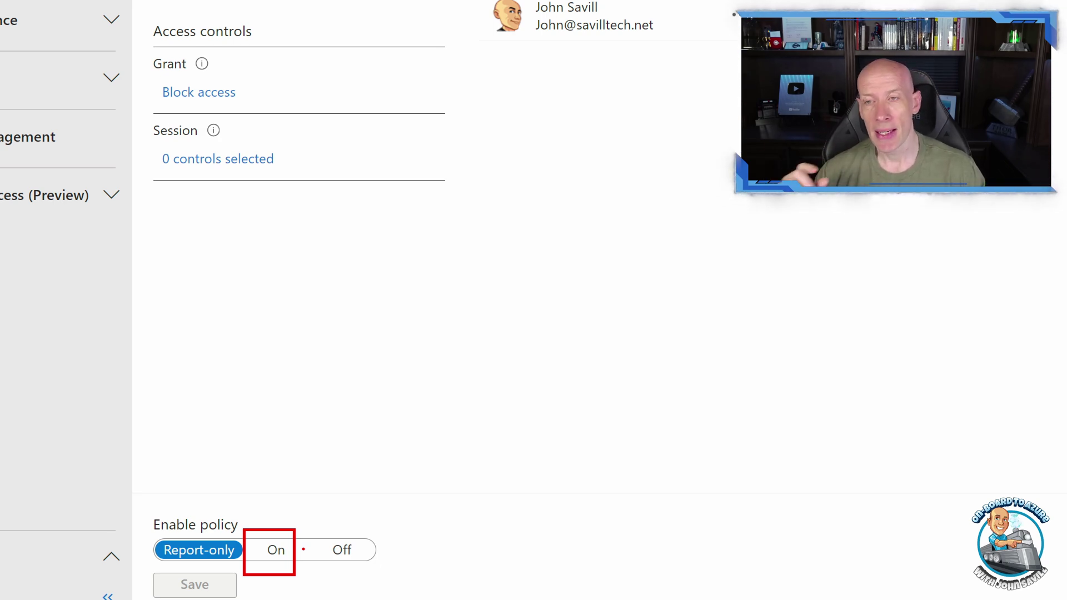
pyautogui.press('Escape')
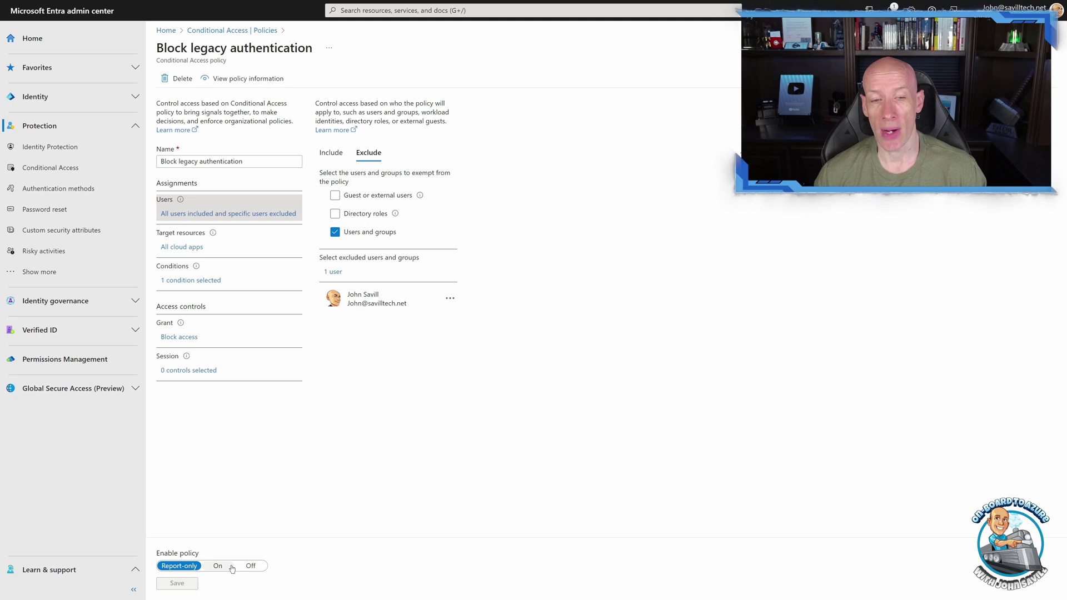
pyautogui.click(181, 79)
pyautogui.click(177, 119)
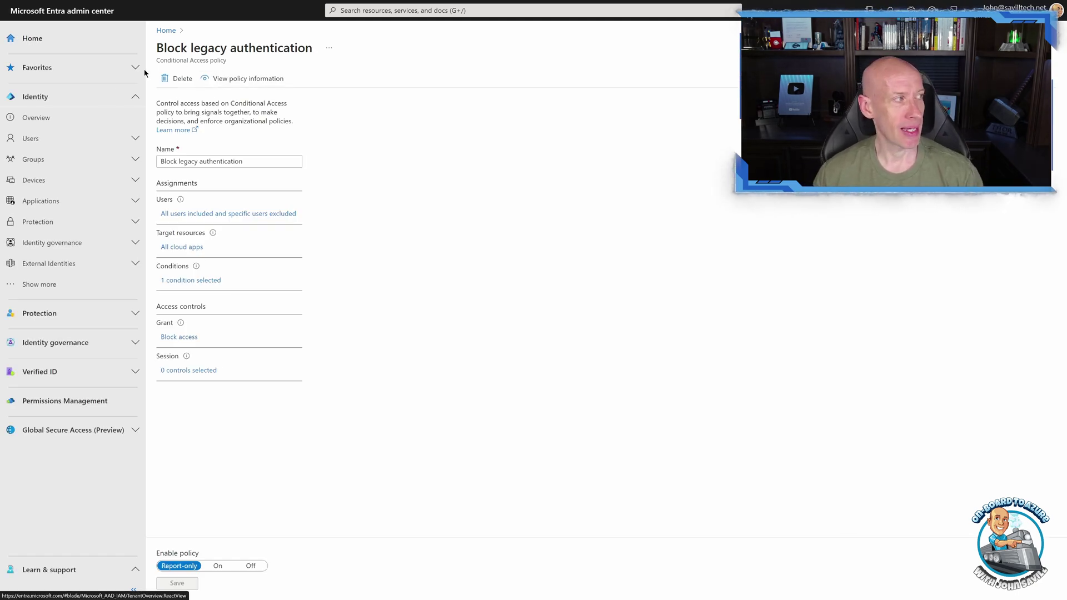
# - Navigate from Home via Protection > Conditional Access to the Policies list
pyautogui.click(167, 32)
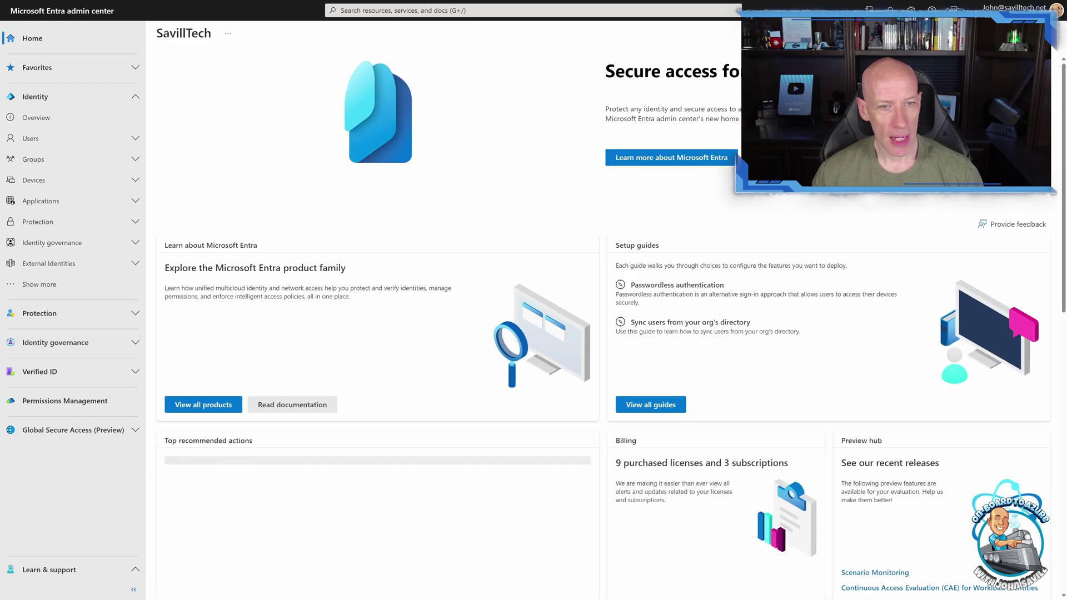
pyautogui.click(137, 314)
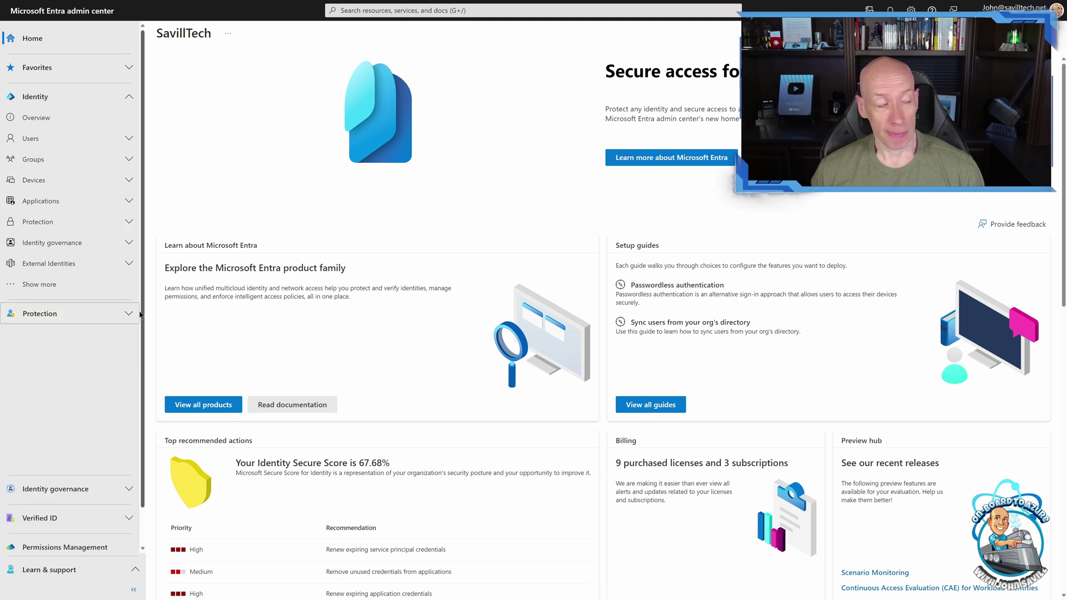
pyautogui.click(55, 355)
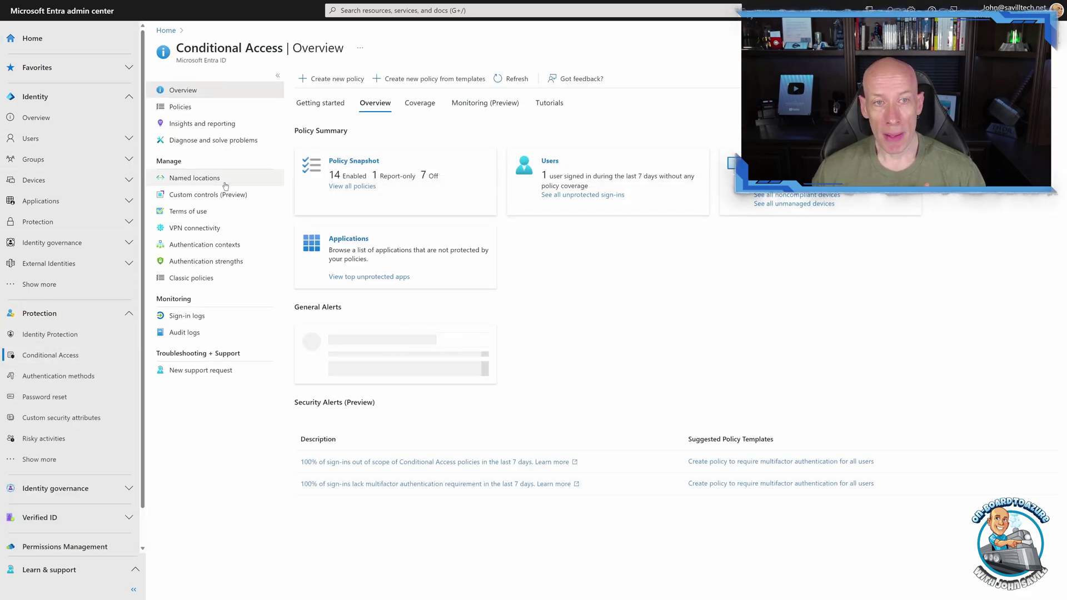
pyautogui.click(196, 113)
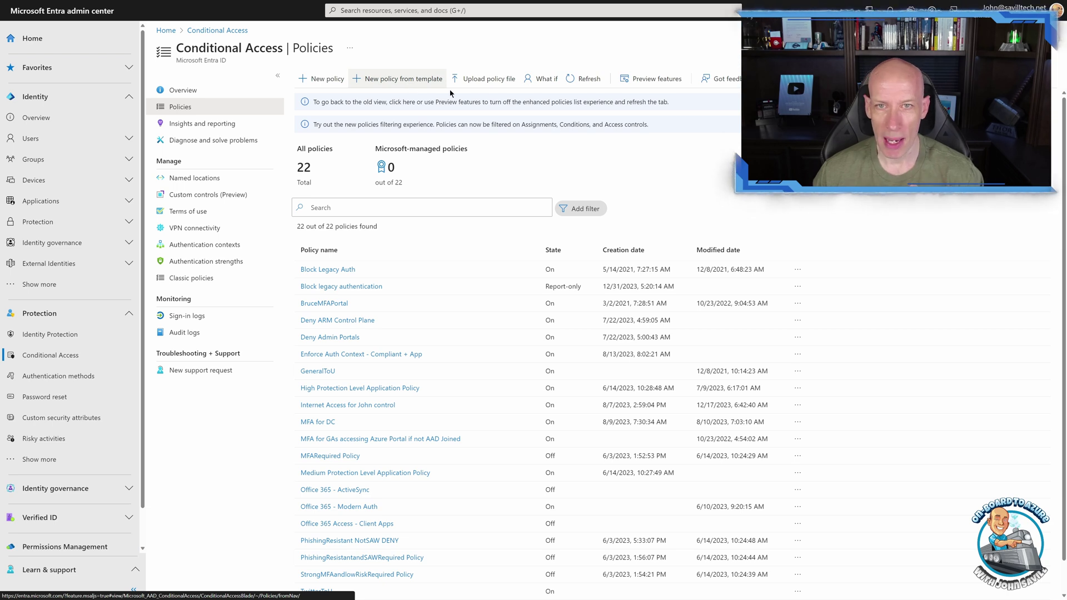
pyautogui.click(538, 81)
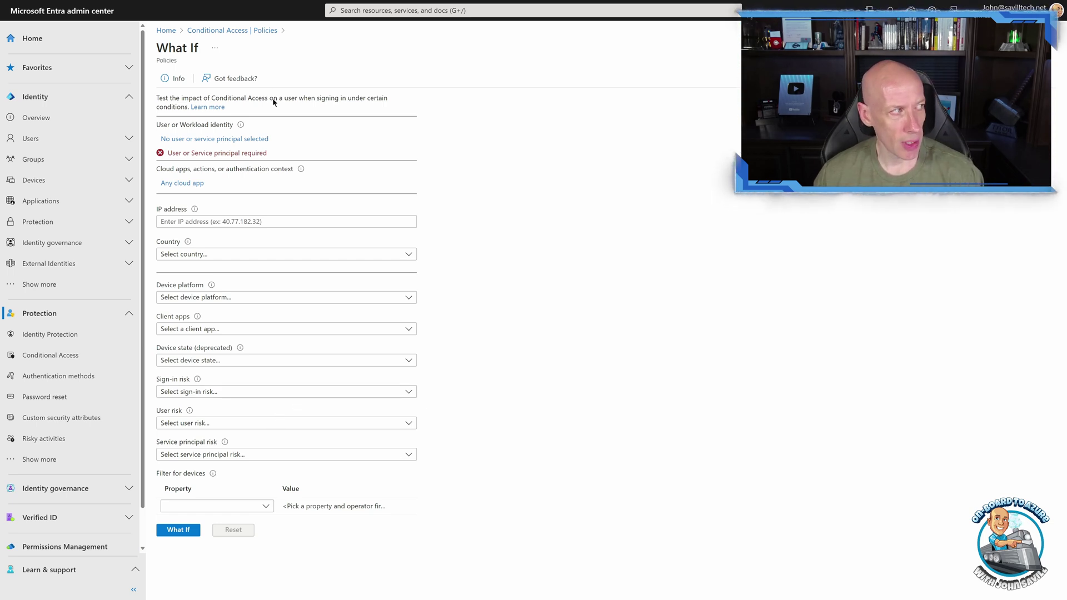
pyautogui.click(50, 355)
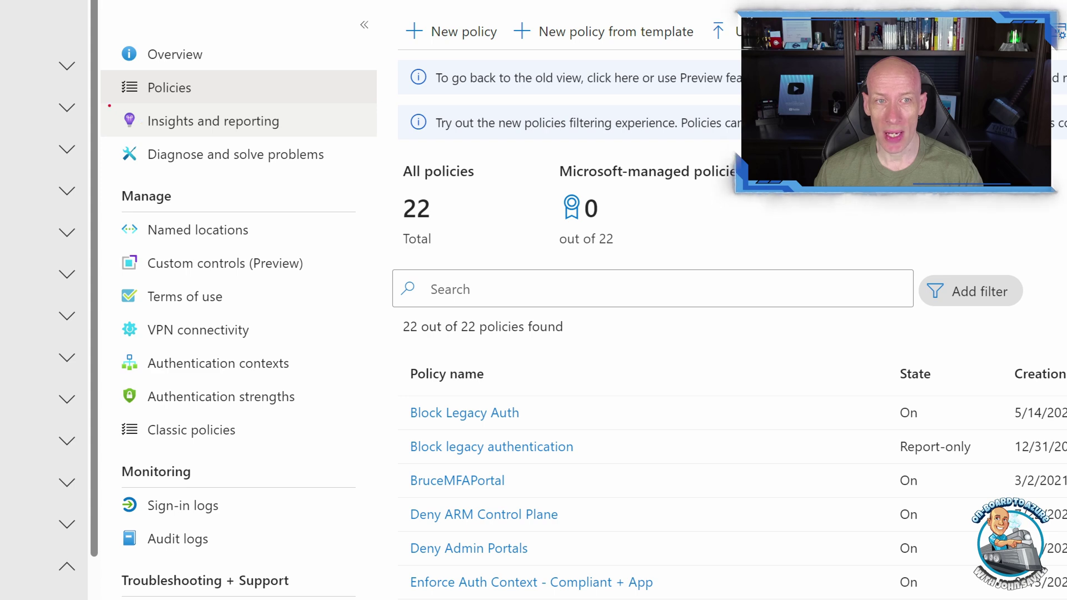
# - Show the Insights and reporting charts for the Block legacy authentication policy: 1 user, 1 not applied
pyautogui.click(233, 126)
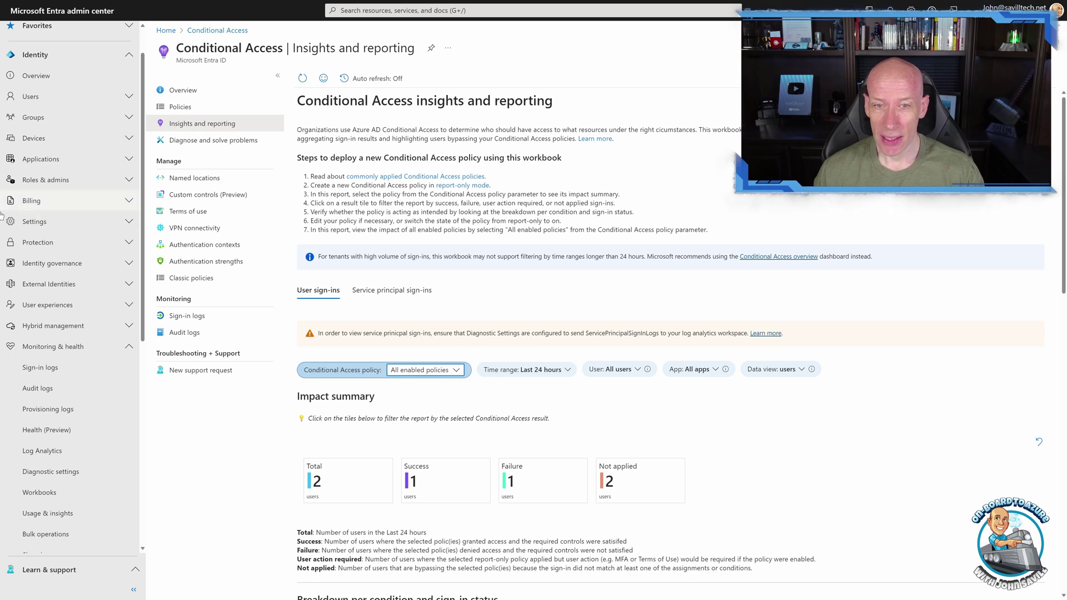
pyautogui.click(457, 370)
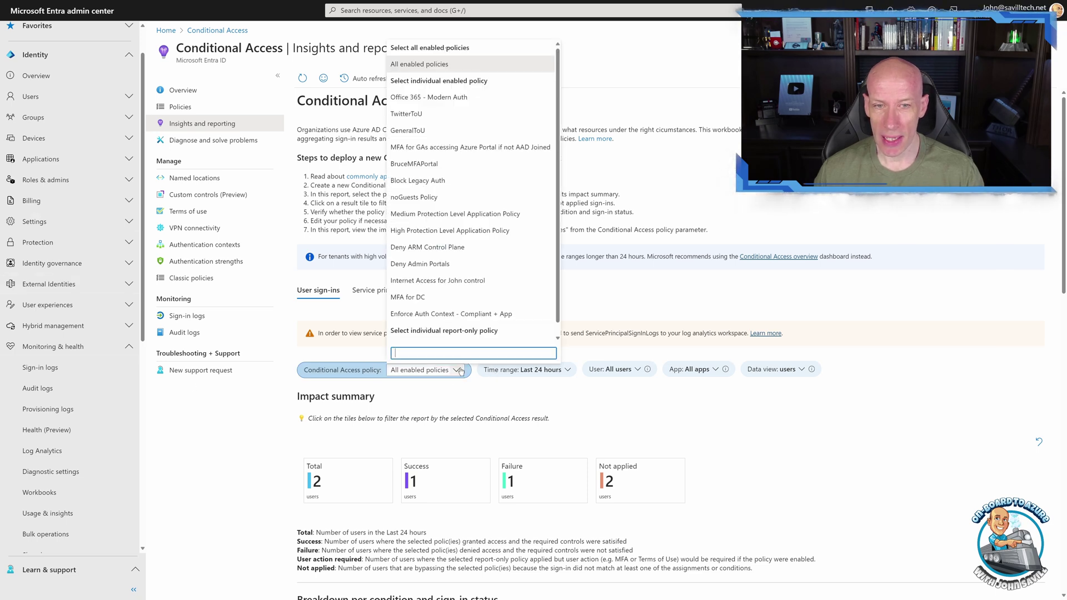
pyautogui.scroll(-1, 461, 100)
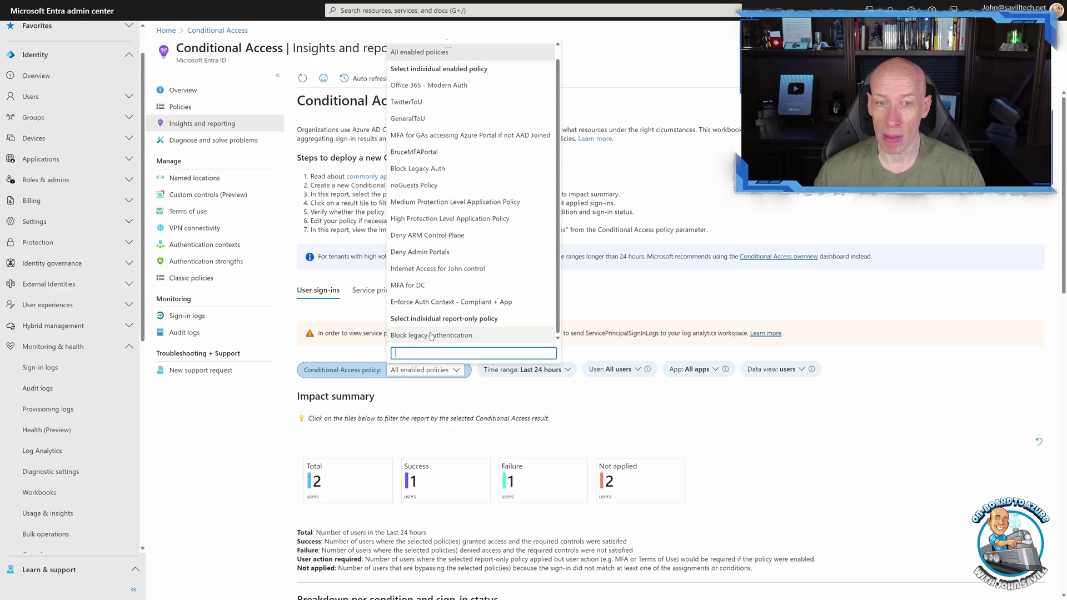
pyautogui.click(431, 335)
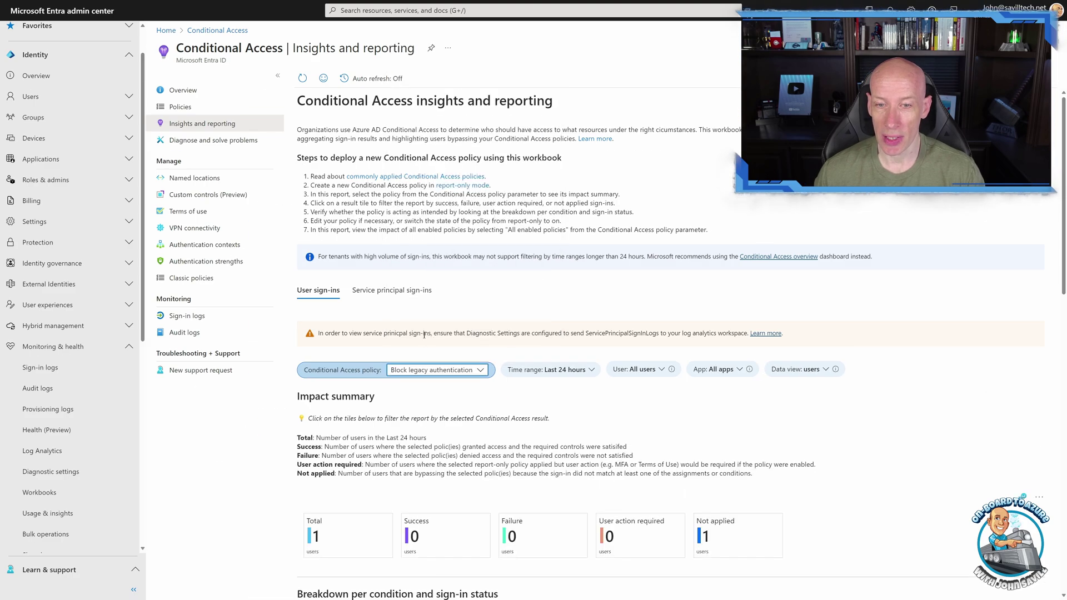
pyautogui.scroll(-3, 405, 428)
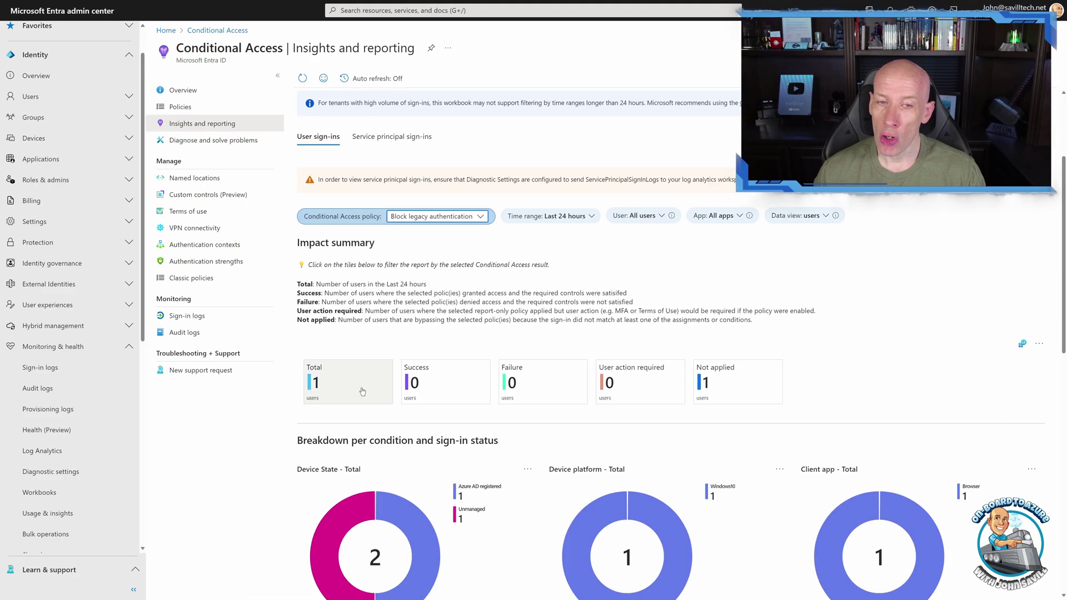
pyautogui.scroll(-1, 351, 378)
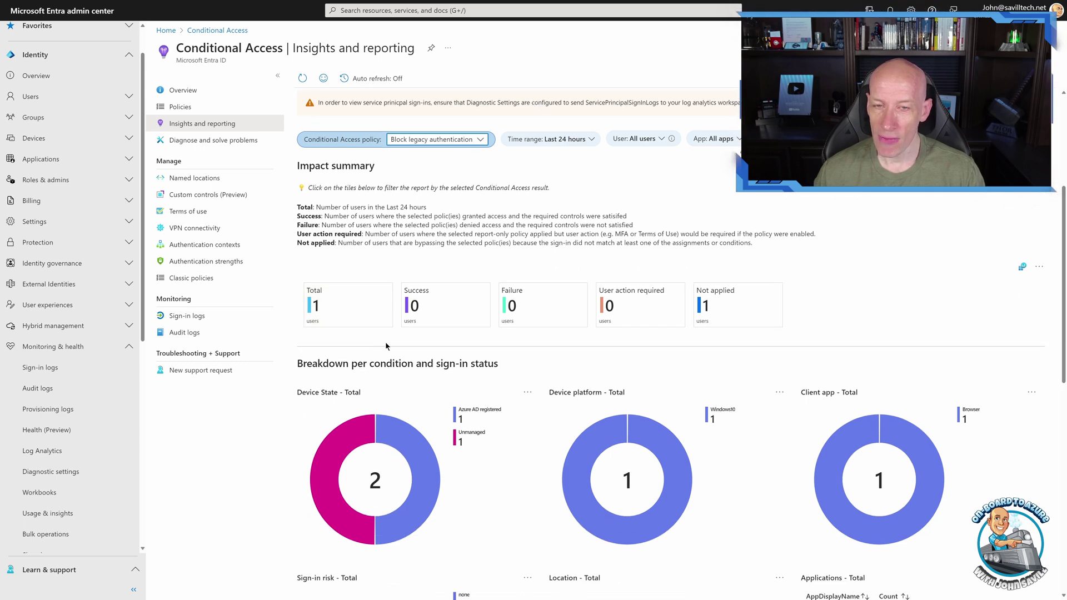